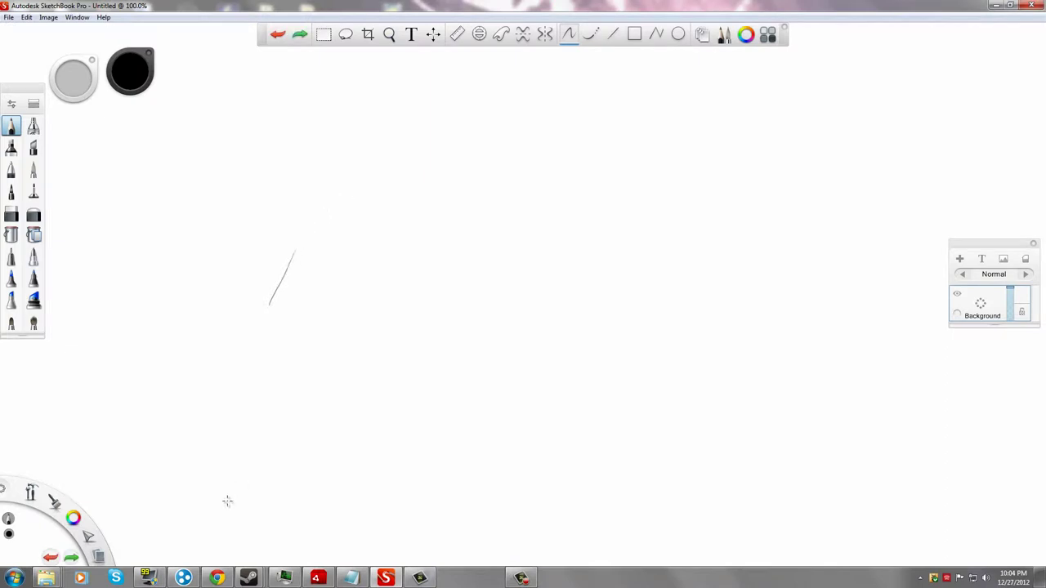
Step: Undo the black test stroke and set the pencil colour to green
key(ctrl+z)
drag(74, 518, 122, 463)
drag(376, 158, 331, 268)
drag(337, 255, 361, 382)
drag(364, 372, 398, 425)
drag(402, 419, 434, 451)
key(ctrl+z)
key(ctrl+z)
key(ctrl+z)
key(ctrl+z)
key(ctrl+z)
key(ctrl+z)
key(ctrl+z)
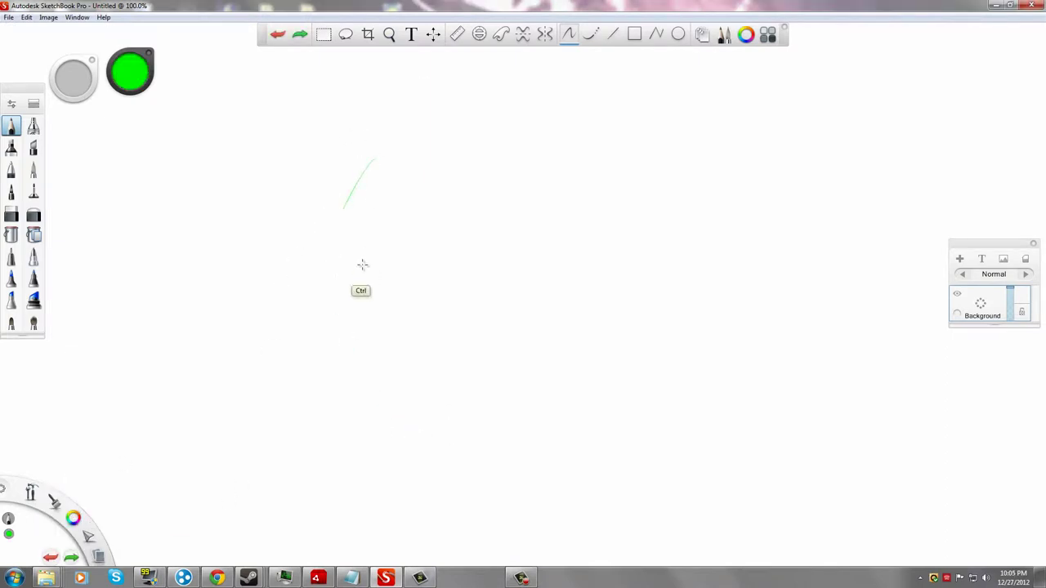
Step: Sketch an egg-shaped head outline with a curved vertical centre line and a horizontal eye guideline
drag(296, 269, 327, 206)
mouse_move(581, 210)
mouse_down()
mouse_move(558, 432)
mouse_move(478, 511)
mouse_up()
mouse_move(302, 367)
mouse_down()
mouse_move(426, 507)
mouse_move(419, 400)
mouse_up()
drag(415, 441, 413, 350)
drag(409, 382, 447, 204)
drag(426, 235, 479, 146)
mouse_move(285, 343)
mouse_down()
mouse_move(357, 333)
mouse_move(534, 340)
mouse_move(429, 315)
mouse_move(605, 339)
mouse_up()
key(ctrl+z)
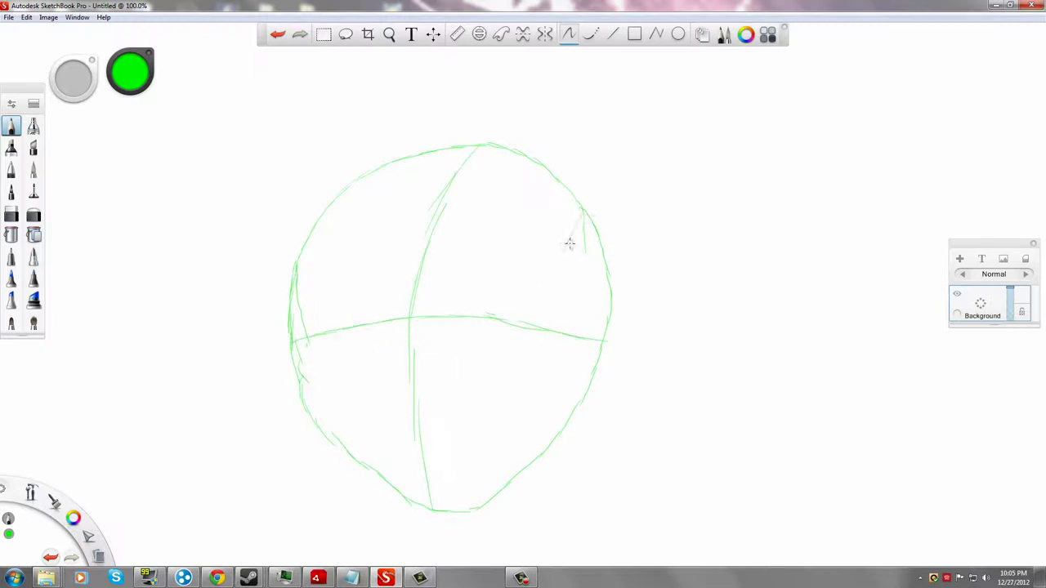
key(ctrl+z)
mouse_move(769, 137)
mouse_down()
mouse_move(881, 166)
mouse_move(725, 317)
mouse_up()
drag(879, 184, 745, 304)
key(ctrl+z)
key(ctrl+z)
key(ctrl+z)
key(ctrl+z)
key(ctrl+z)
key(ctrl+z)
drag(637, 193, 644, 238)
drag(666, 212, 726, 228)
drag(643, 273, 702, 303)
drag(705, 286, 771, 290)
key(ctrl+z)
key(ctrl+z)
key(ctrl+z)
key(ctrl+z)
key(ctrl+z)
key(ctrl+z)
key(ctrl+z)
key(ctrl+z)
Step: Sketch the long hair locks hanging past the jaw on the left side of the head
drag(287, 340, 292, 315)
drag(297, 255, 285, 425)
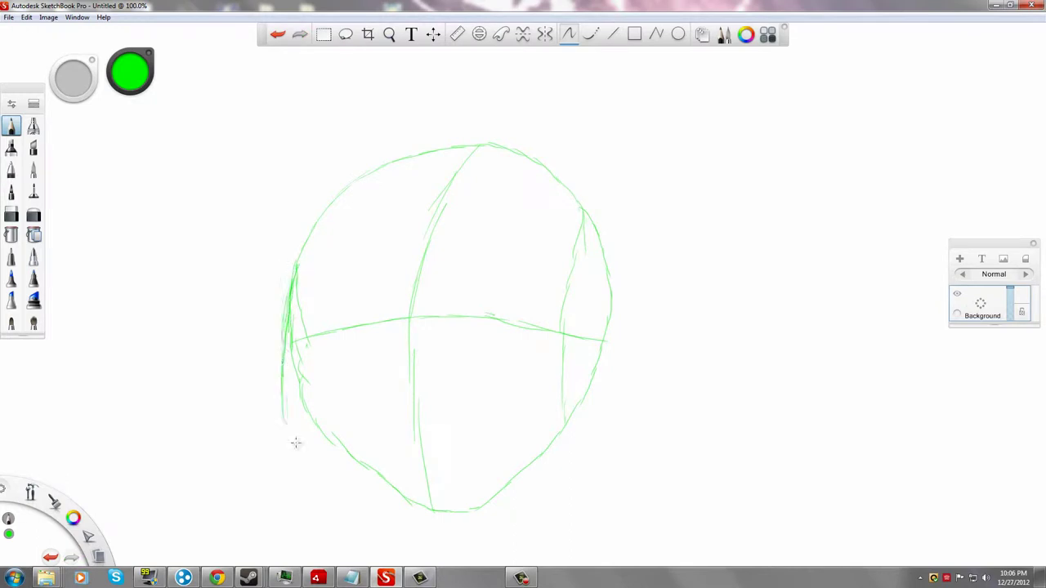
key(ctrl+z)
key(ctrl+z)
drag(268, 273, 283, 426)
drag(280, 420, 265, 488)
mouse_move(270, 488)
mouse_down()
mouse_move(290, 458)
mouse_move(332, 256)
mouse_up()
mouse_move(301, 405)
mouse_down()
mouse_move(320, 521)
mouse_move(363, 354)
mouse_move(454, 245)
mouse_up()
key(ctrl+z)
Step: Sketch the fringe arching across the forehead and the jagged hair strands along the right cheek
drag(382, 321, 507, 287)
drag(435, 298, 564, 311)
mouse_move(528, 299)
mouse_down()
mouse_move(518, 387)
mouse_move(571, 348)
mouse_up()
drag(547, 368, 528, 423)
mouse_move(539, 415)
mouse_down()
mouse_move(574, 379)
mouse_move(530, 456)
mouse_up()
drag(519, 462, 583, 384)
Step: Outline the hair over the crown and right side of the head and reinforce the fringe
mouse_move(278, 250)
mouse_down()
mouse_move(379, 159)
mouse_move(463, 139)
mouse_move(560, 180)
mouse_up()
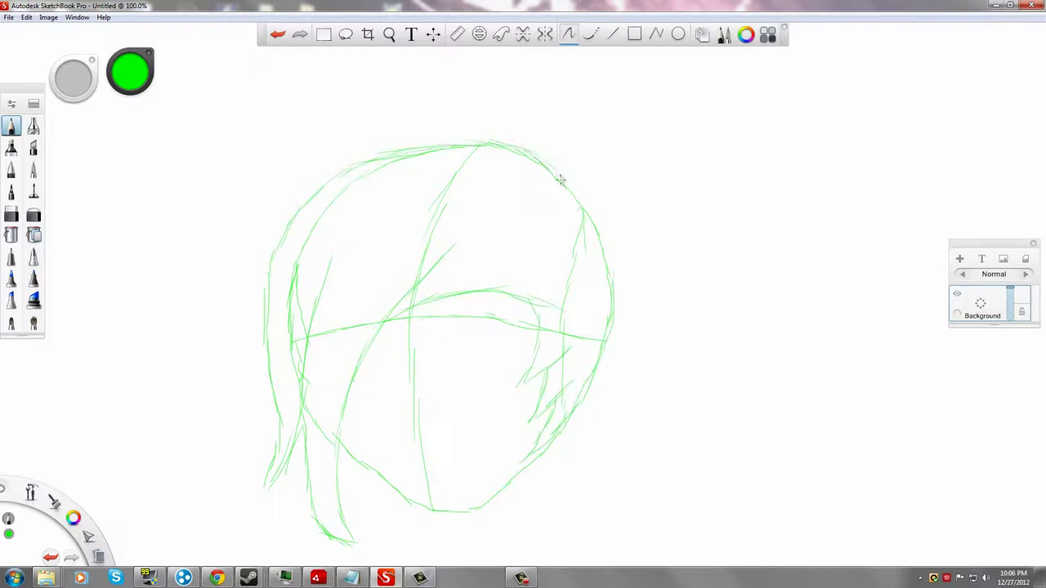
drag(563, 419, 601, 225)
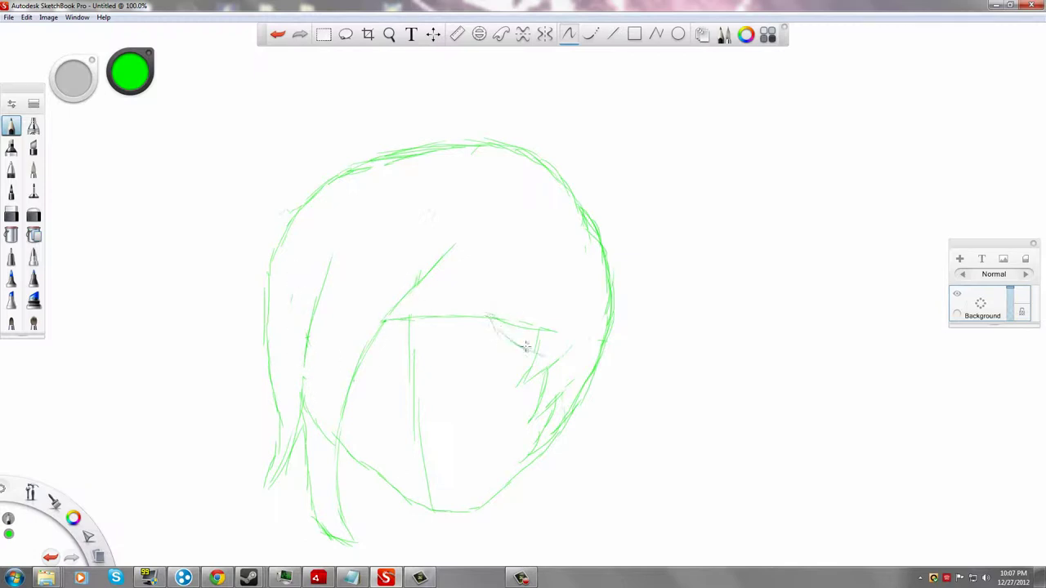
mouse_move(384, 320)
mouse_down()
mouse_move(466, 309)
mouse_move(538, 329)
mouse_move(438, 307)
mouse_move(521, 306)
mouse_up()
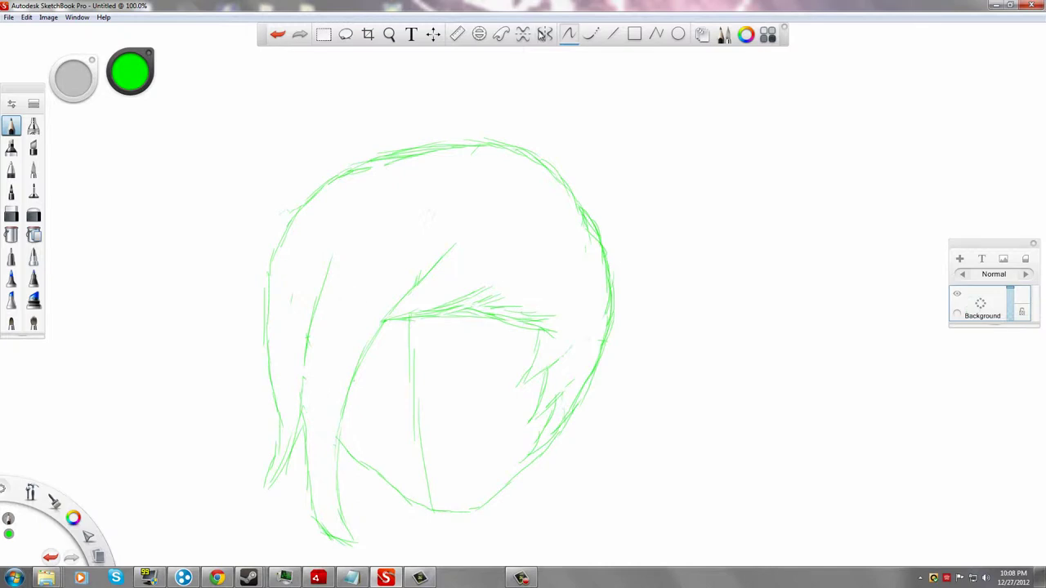
Step: Select the whole head sketch, move it right onto the canvas centre and turn on vertical-axis symmetry
click(544, 34)
click(323, 35)
mouse_move(204, 105)
mouse_down()
mouse_move(654, 523)
mouse_move(726, 557)
mouse_up()
drag(452, 294, 553, 282)
click(545, 34)
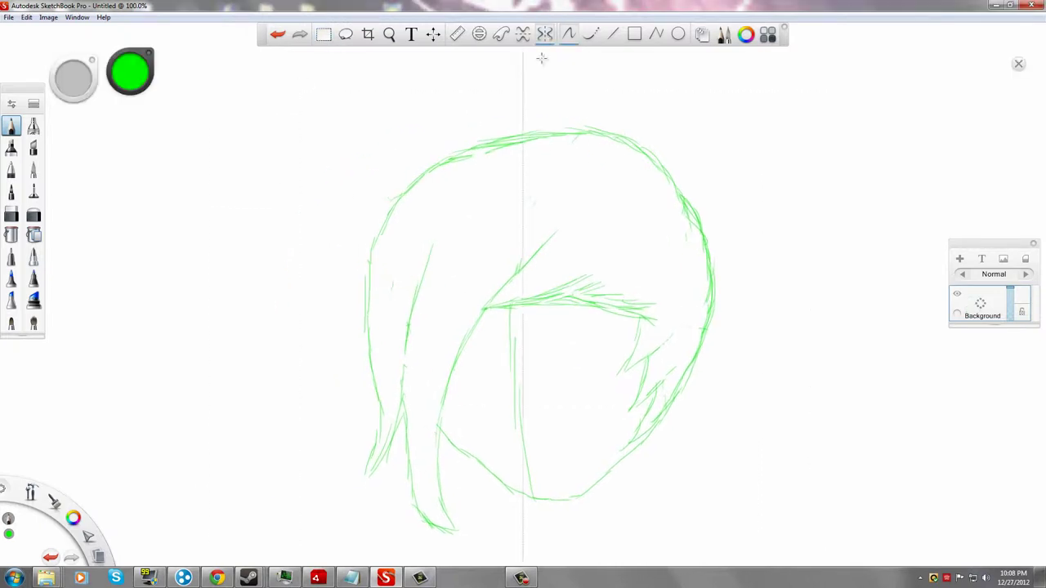
Step: Reselect the head sketch, shift it back left and check its position against the symmetry line
click(323, 35)
drag(297, 81, 810, 540)
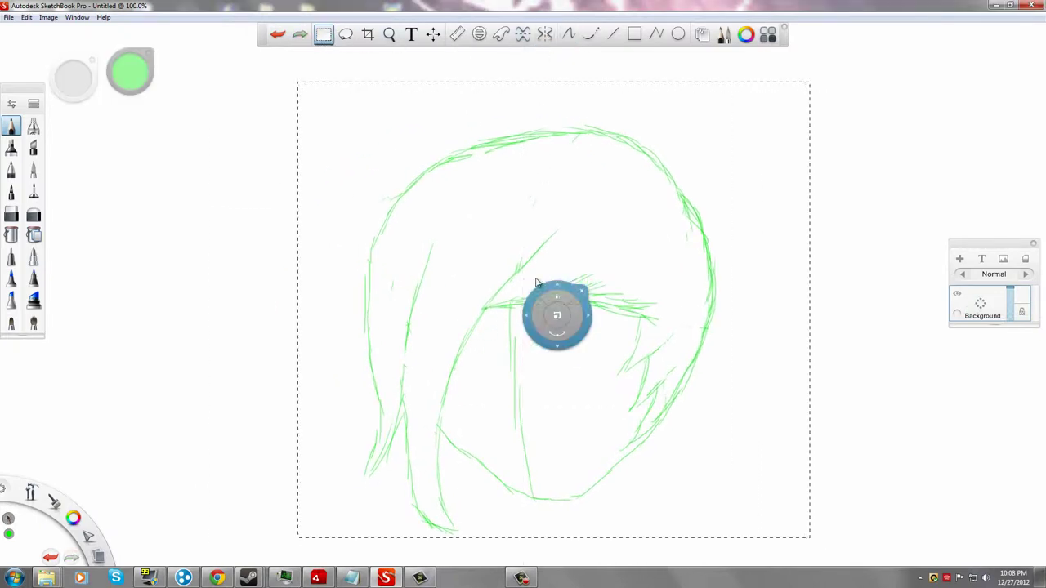
drag(558, 316, 465, 316)
drag(482, 311, 484, 312)
drag(500, 259, 512, 220)
click(545, 35)
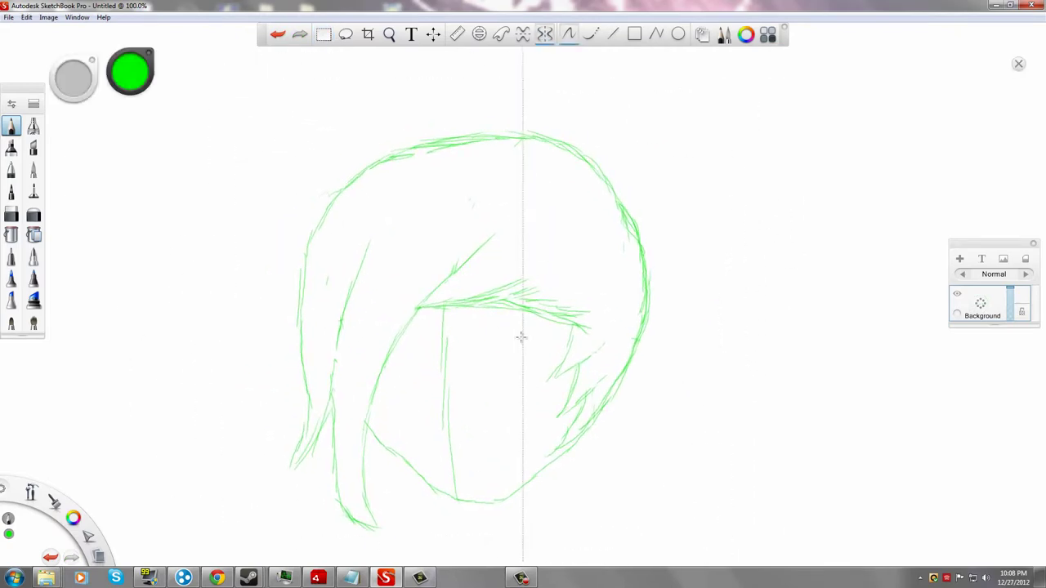
Step: Move the selected head sketch right so the face sits centred on the symmetry line, with symmetry active
click(323, 35)
drag(273, 88, 721, 546)
drag(460, 147, 512, 146)
click(545, 35)
mouse_move(539, 330)
mouse_down()
mouse_move(583, 326)
mouse_move(636, 279)
mouse_up()
key(ctrl+z)
drag(578, 322, 542, 303)
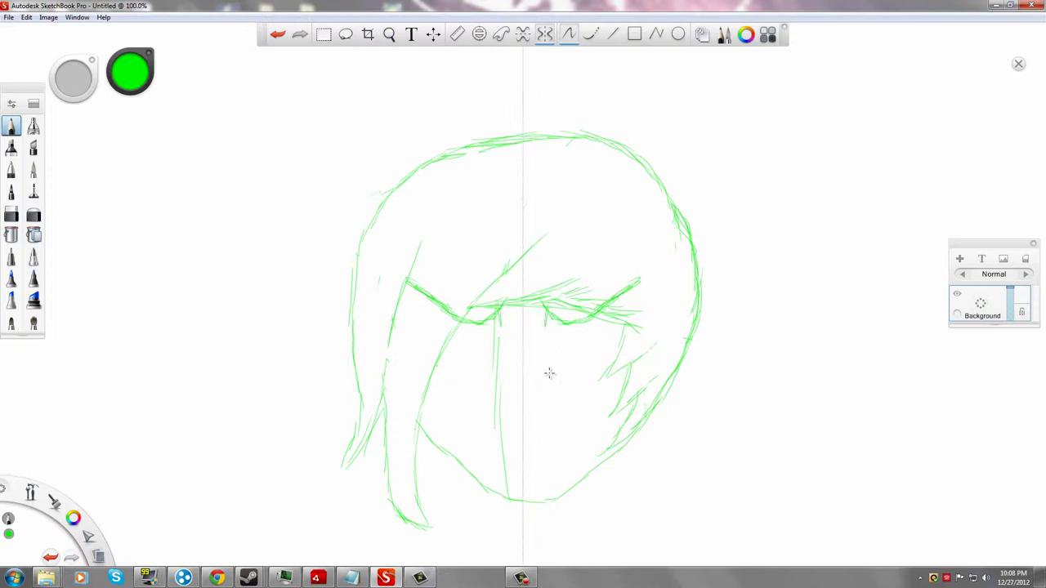
drag(551, 365, 615, 341)
mouse_move(567, 327)
mouse_down()
mouse_move(563, 360)
mouse_move(587, 358)
mouse_up()
drag(575, 335, 570, 358)
drag(574, 356, 584, 345)
key(ctrl+z)
key(ctrl+z)
key(ctrl+z)
key(ctrl+z)
key(ctrl+z)
key(ctrl+z)
key(ctrl+z)
key(ctrl+z)
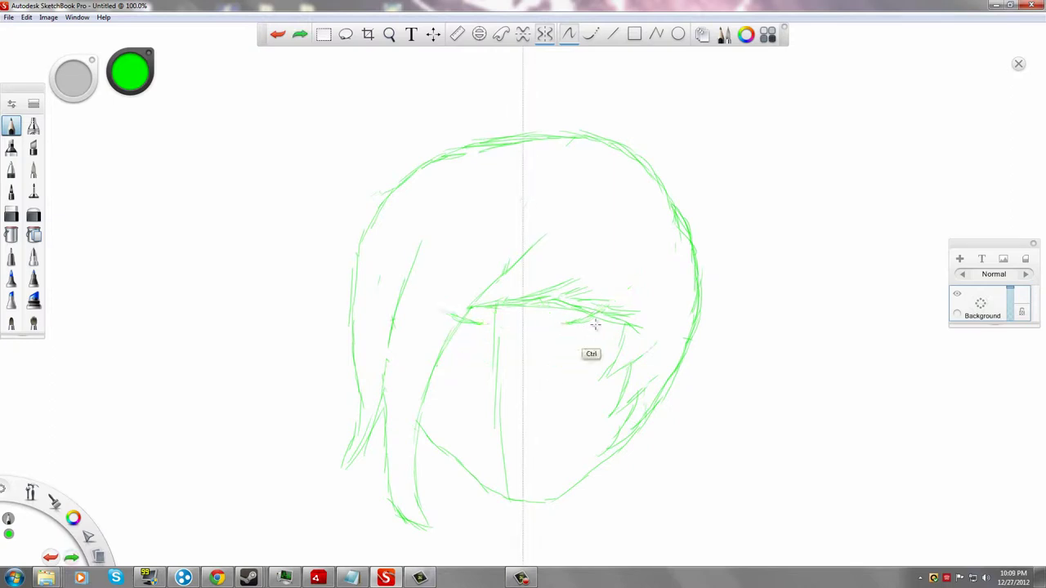
drag(746, 186, 742, 252)
drag(806, 184, 797, 242)
mouse_move(851, 193)
mouse_down()
mouse_move(815, 205)
mouse_move(847, 247)
mouse_up()
drag(796, 266, 772, 348)
key(ctrl+z)
key(ctrl+z)
key(ctrl+z)
key(ctrl+z)
key(ctrl+z)
key(ctrl+z)
Step: Nudge the selected head sketch slightly left, return to the pencil and undo the trial eyelid stroke
drag(613, 277, 607, 278)
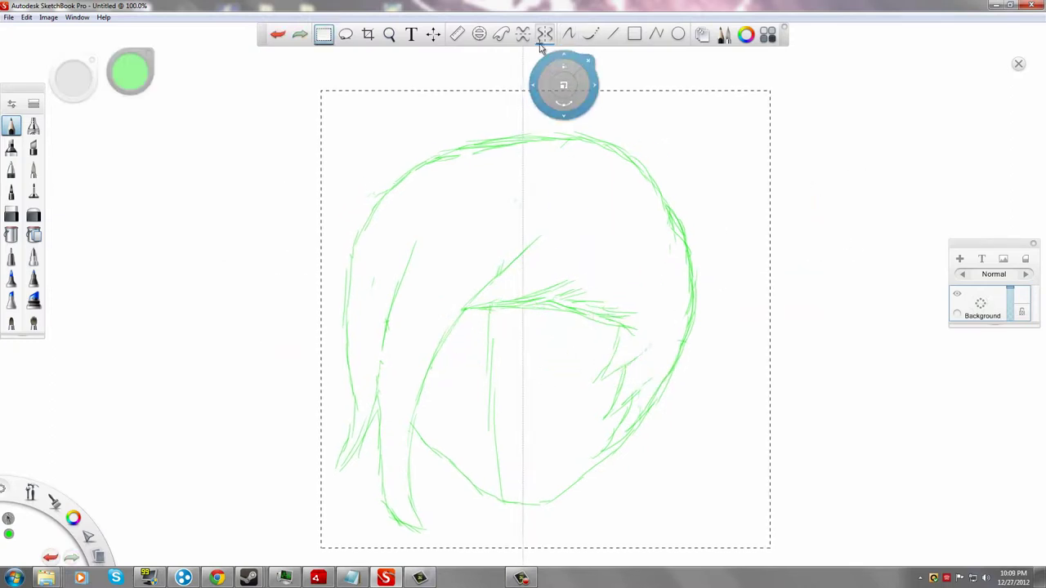
click(550, 356)
click(11, 125)
drag(545, 340, 575, 327)
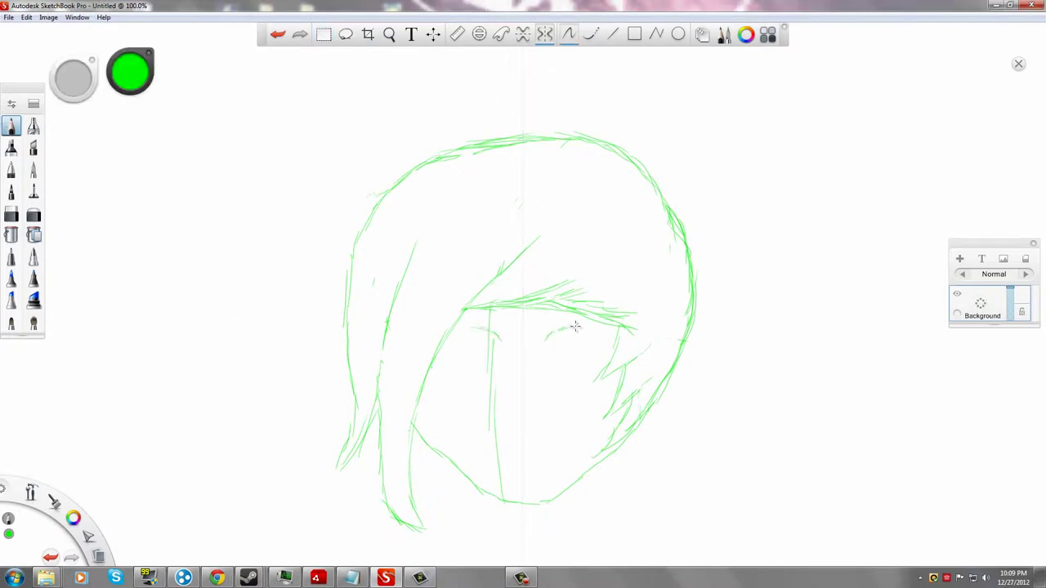
key(ctrl+z)
Step: Select the head sketch again, move it a little right and turn symmetry back on
click(545, 35)
click(323, 35)
drag(307, 82, 808, 555)
drag(535, 292, 562, 289)
click(545, 34)
Step: Sketch mirrored eyes with upper lids, irises and lower lids under the fringe, and turn symmetry off
drag(550, 357, 567, 338)
mouse_move(564, 341)
mouse_down()
mouse_move(608, 325)
mouse_move(505, 338)
mouse_up()
key(ctrl+z)
key(ctrl+y)
key(ctrl+y)
key(ctrl+y)
key(ctrl+y)
drag(451, 376, 503, 369)
drag(476, 333, 478, 374)
click(545, 34)
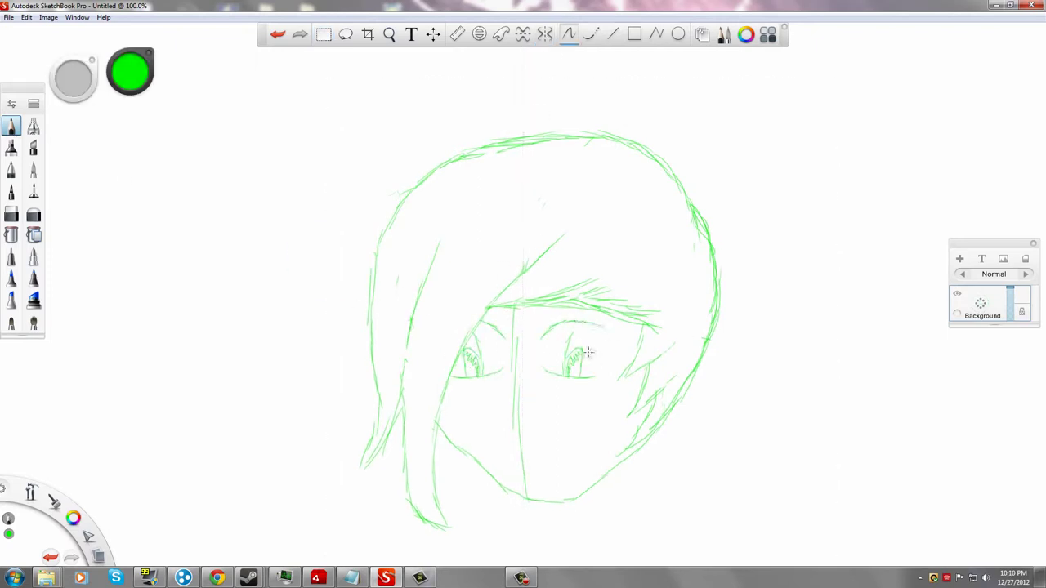
Step: Sketch a short nose line between the eyes and an open smiling mouth above the chin
key(ctrl+z)
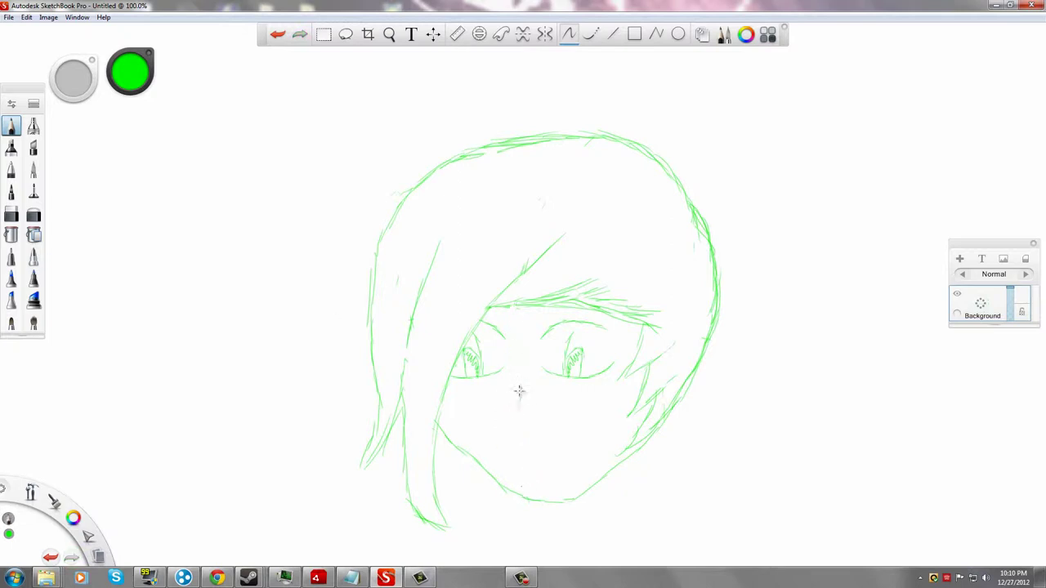
key(ctrl+z)
drag(497, 442, 556, 434)
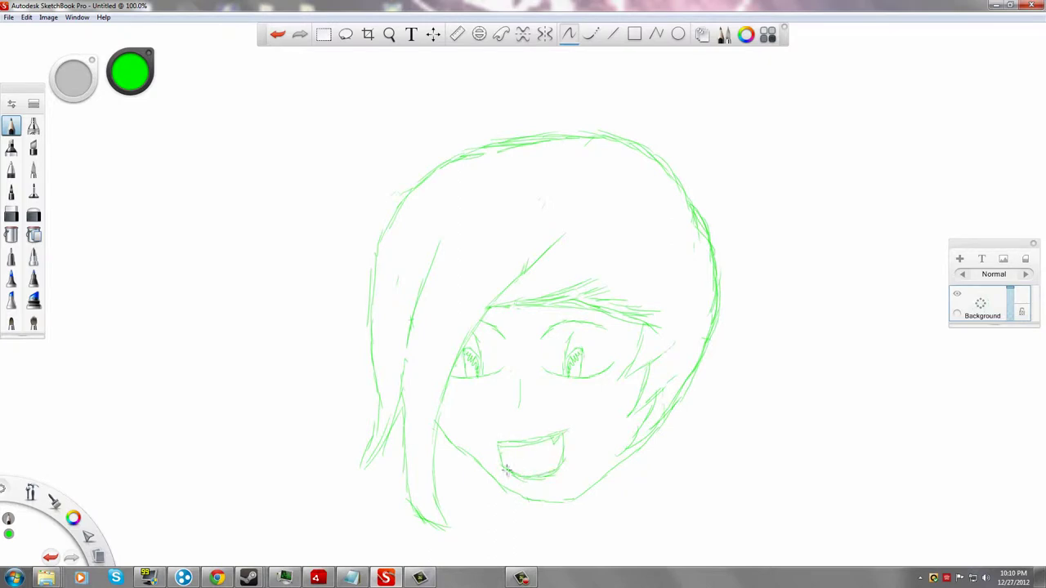
mouse_move(185, 137)
mouse_down()
mouse_move(315, 175)
mouse_move(223, 364)
mouse_up()
click(543, 34)
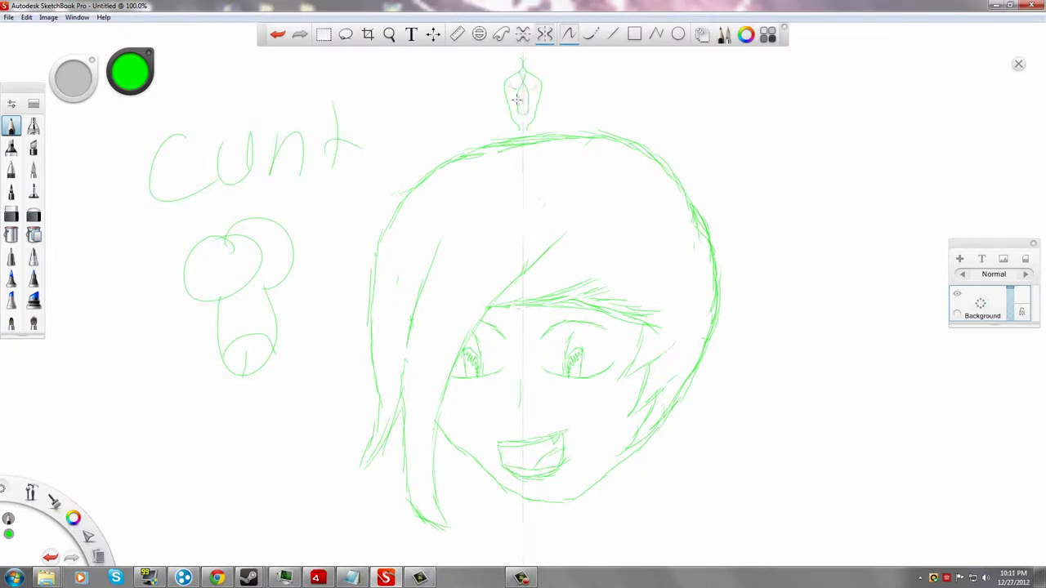
key(ctrl+z)
key(ctrl+z)
key(ctrl+z)
key(ctrl+z)
key(ctrl+z)
key(ctrl+z)
key(ctrl+z)
key(ctrl+z)
key(ctrl+z)
key(ctrl+z)
key(ctrl+z)
key(ctrl+z)
click(546, 35)
Step: Select the whole face sketch and move it up and to the left on the canvas
click(323, 34)
mouse_move(276, 59)
mouse_down()
mouse_move(793, 563)
mouse_move(817, 566)
mouse_up()
key(space)
drag(613, 354, 577, 287)
Step: Add a new layer above the sketch, select the Background layer and lower its opacity
drag(997, 295, 997, 268)
click(995, 341)
drag(1011, 326, 1011, 332)
Step: Switch the pencil colour from green to black for the line art
click(323, 35)
drag(73, 518, 57, 513)
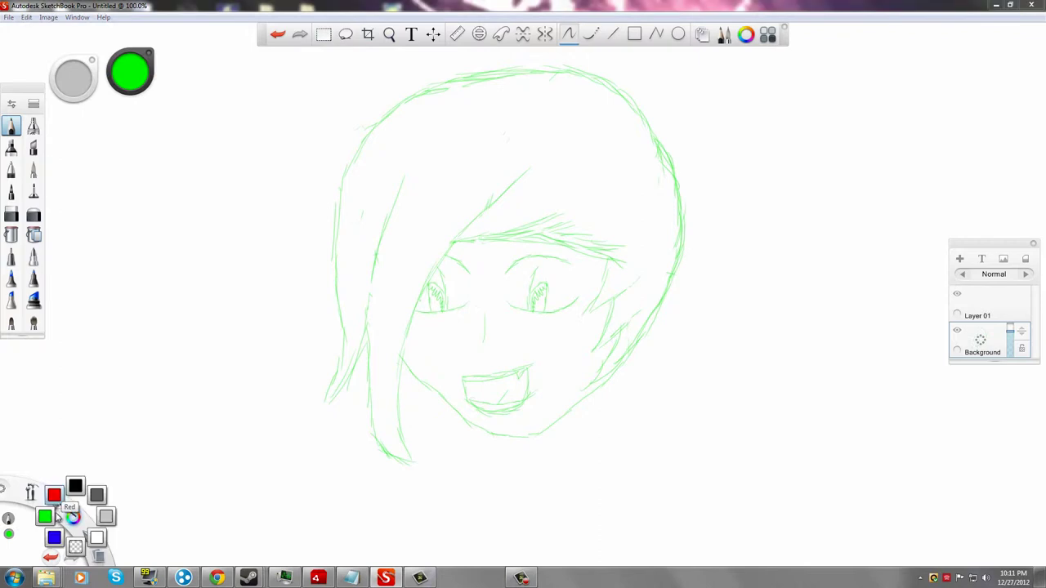
click(75, 487)
mouse_move(326, 397)
mouse_down()
mouse_move(357, 178)
mouse_move(612, 359)
mouse_move(597, 347)
mouse_move(351, 309)
mouse_up()
key(ctrl+z)
scroll(342, 340, up, 6)
key(ctrl+z)
mouse_move(291, 521)
mouse_down()
mouse_move(316, 198)
mouse_move(304, 33)
mouse_move(467, 42)
mouse_up()
scroll(403, 107, down, 3)
scroll(523, 46, up, 3)
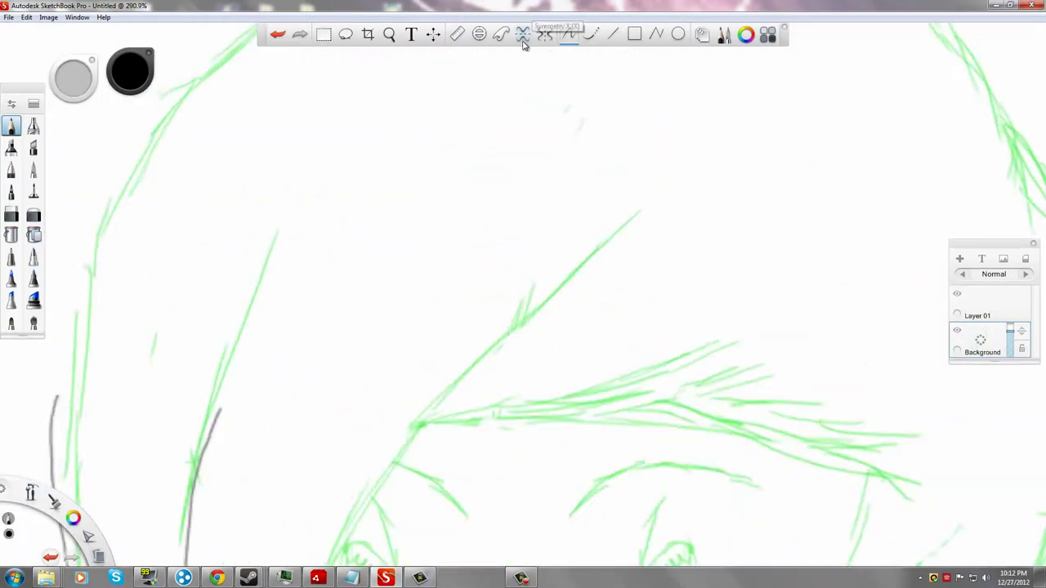
scroll(520, 98, down, 4)
scroll(356, 187, up, 5)
scroll(359, 196, down, 6)
scroll(400, 166, up, 2)
scroll(324, 283, up, 5)
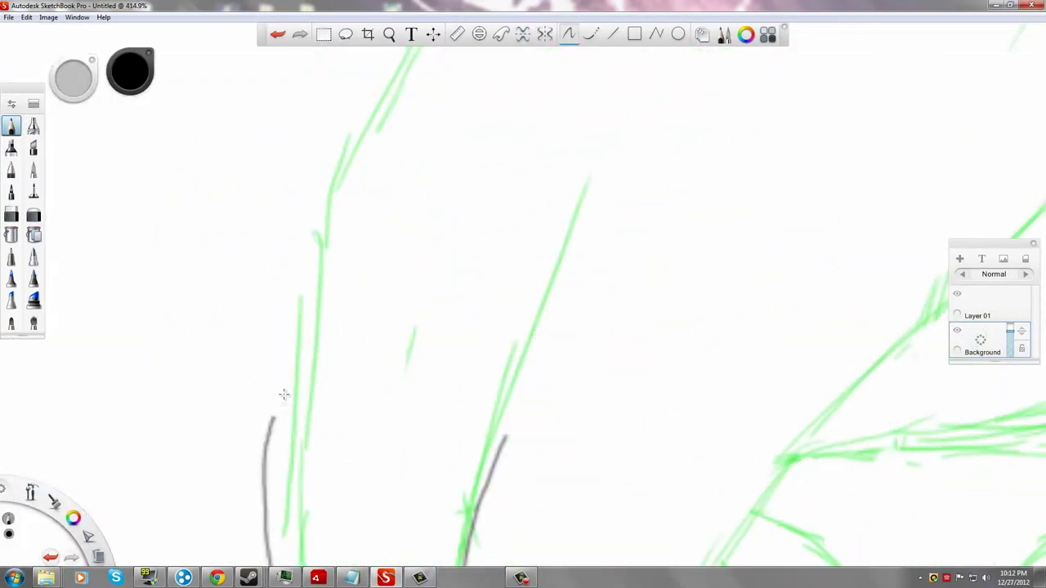
scroll(290, 344, down, 5)
scroll(556, 107, up, 3)
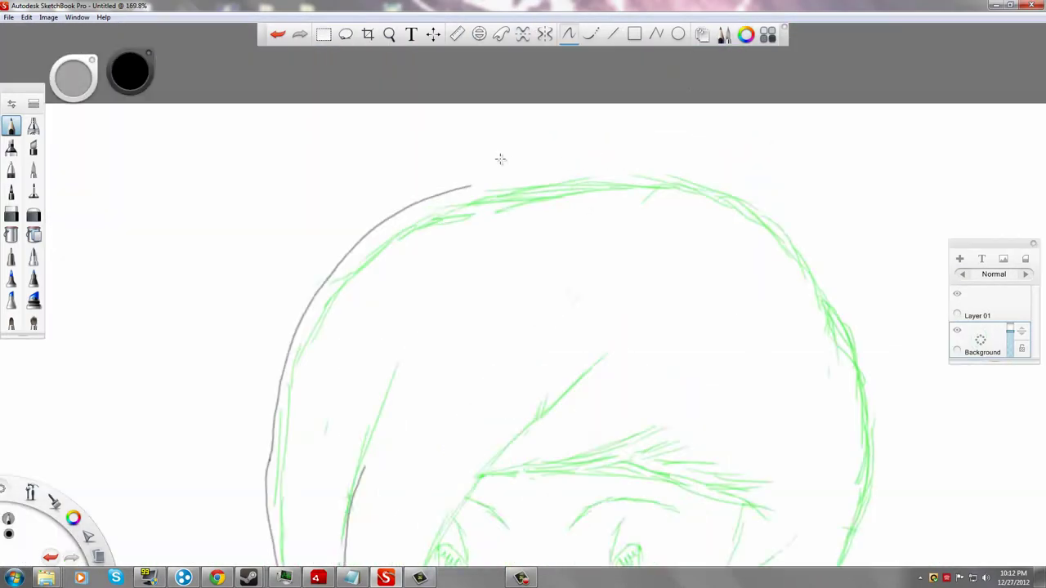
scroll(500, 159, up, 1)
click(957, 331)
click(957, 331)
key(ctrl+z)
key(ctrl+z)
key(ctrl+z)
Step: Select Layer 01 and trace the outer edge of the left side hair lock in black, from its pointed tip upward
click(983, 309)
scroll(749, 386, down, 5)
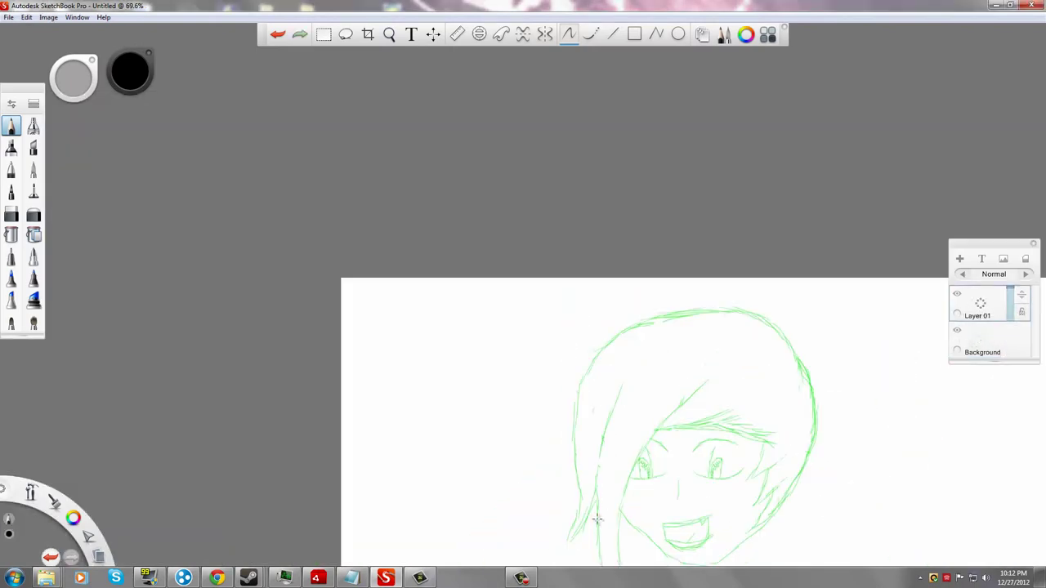
scroll(598, 519, up, 5)
drag(419, 516, 457, 435)
key(ctrl+z)
scroll(443, 473, up, 3)
drag(408, 551, 485, 347)
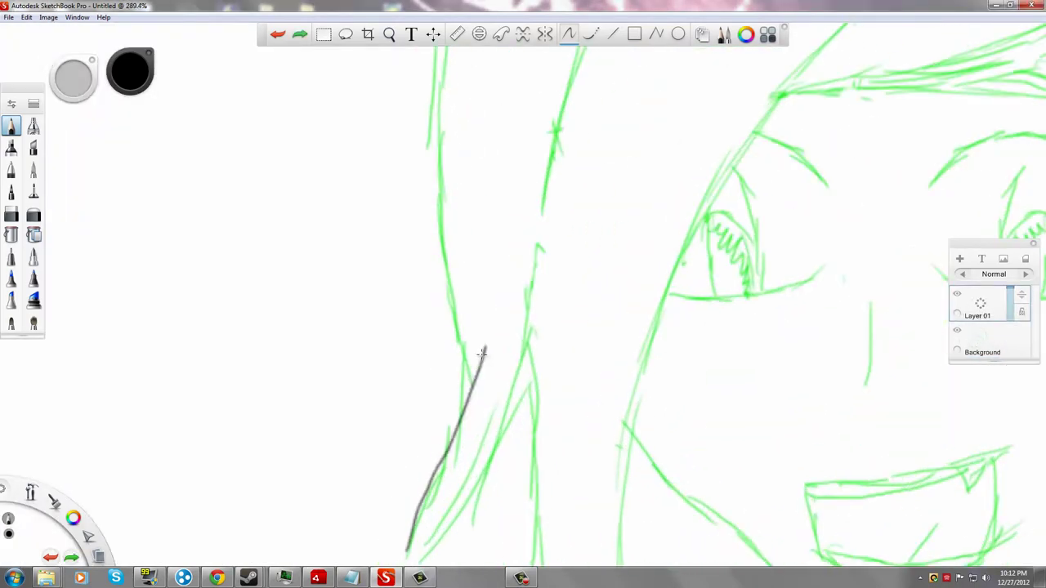
key(ctrl+z)
drag(407, 554, 448, 49)
scroll(438, 338, down, 2)
scroll(434, 323, up, 1)
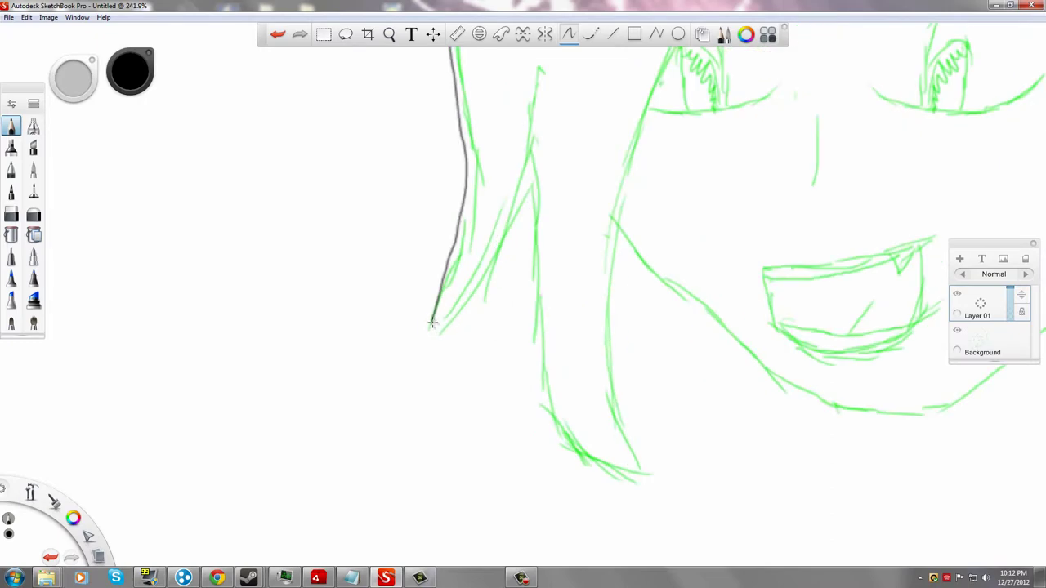
scroll(433, 322, down, 3)
scroll(570, 133, up, 3)
drag(364, 288, 522, 56)
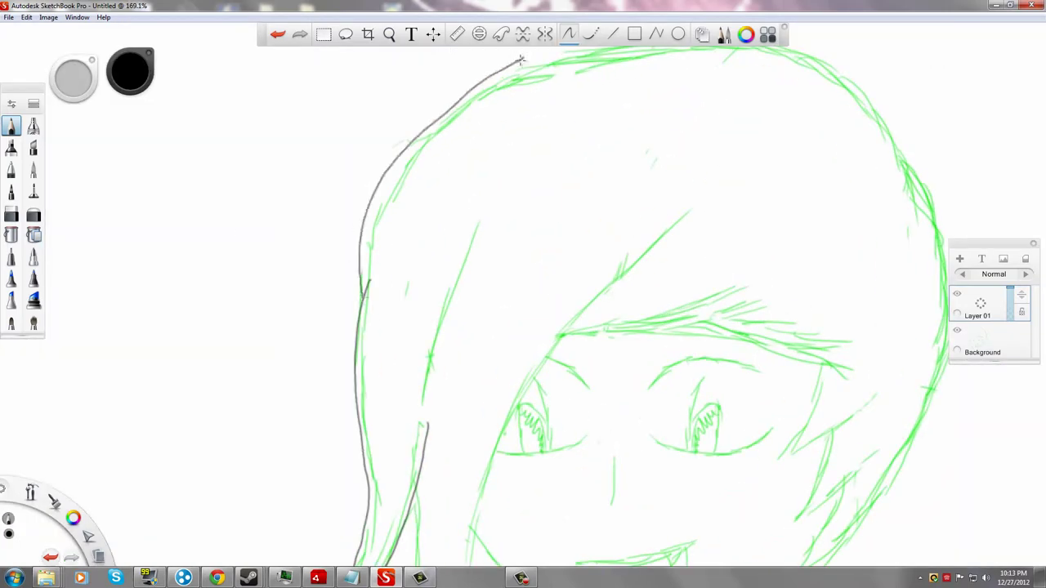
key(ctrl+z)
mouse_move(358, 312)
mouse_down()
mouse_move(817, 42)
mouse_move(820, 513)
mouse_move(809, 523)
mouse_up()
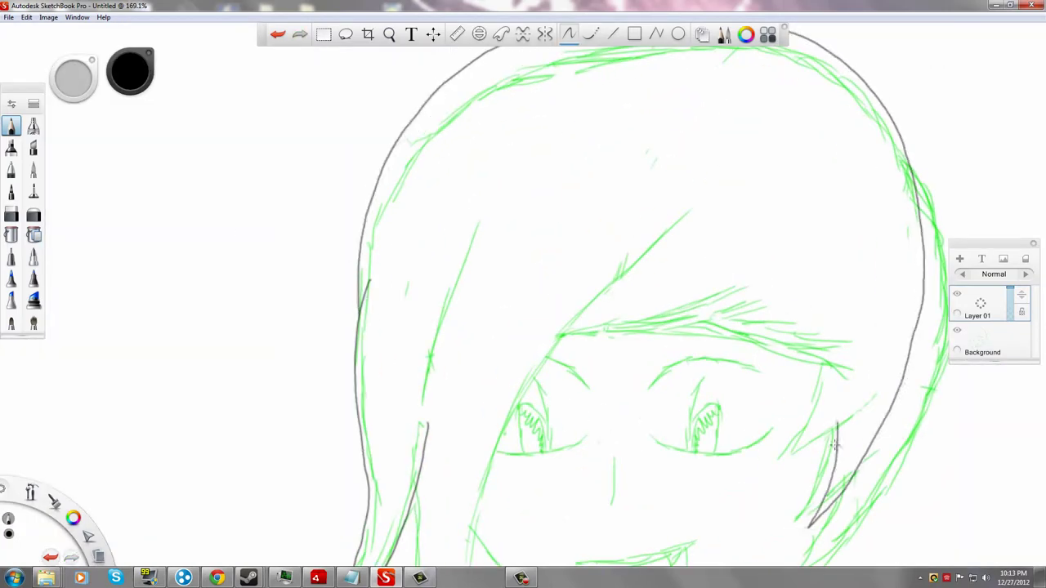
key(ctrl+z)
mouse_move(363, 335)
mouse_down()
mouse_move(365, 282)
mouse_move(597, 53)
mouse_move(874, 123)
mouse_move(940, 327)
mouse_move(836, 527)
mouse_move(814, 546)
mouse_up()
scroll(764, 481, down, 4)
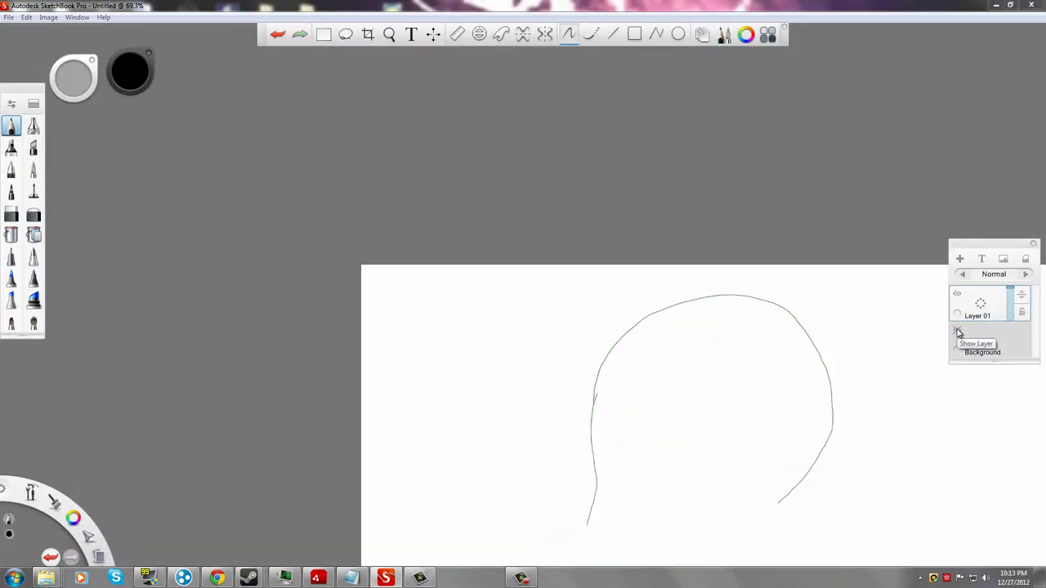
Step: Continue the black hair outline from the side lock up along the head's left contour toward the crown
scroll(883, 401, up, 4)
scroll(551, 354, up, 1)
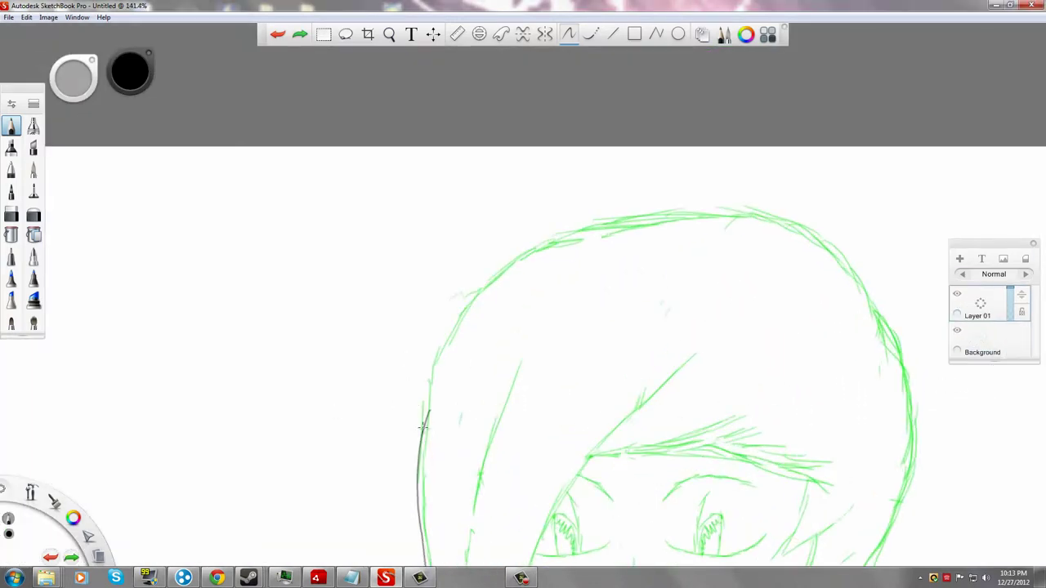
scroll(429, 442, up, 2)
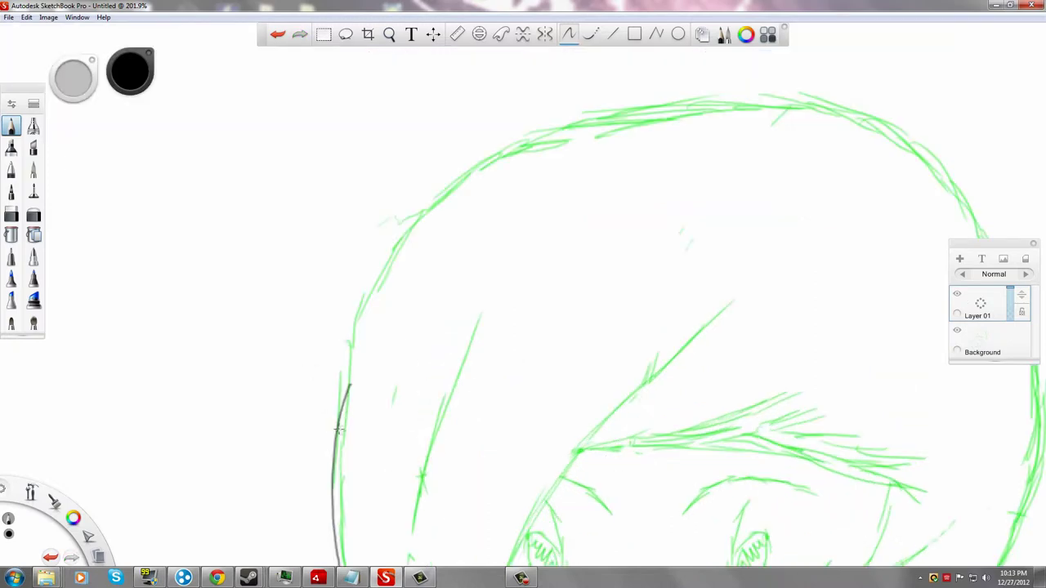
drag(335, 433, 372, 255)
scroll(372, 255, up, 3)
drag(335, 433, 495, 15)
scroll(572, 73, down, 13)
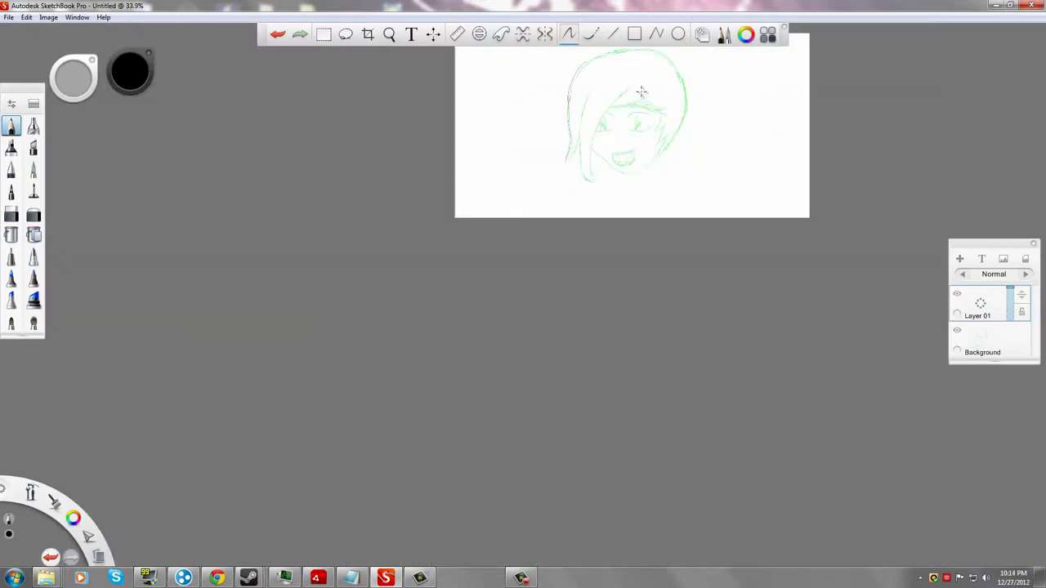
scroll(638, 93, up, 9)
scroll(638, 90, down, 3)
scroll(645, 82, up, 3)
scroll(665, 65, down, 4)
scroll(666, 65, up, 5)
scroll(572, 49, down, 2)
scroll(525, 7, down, 3)
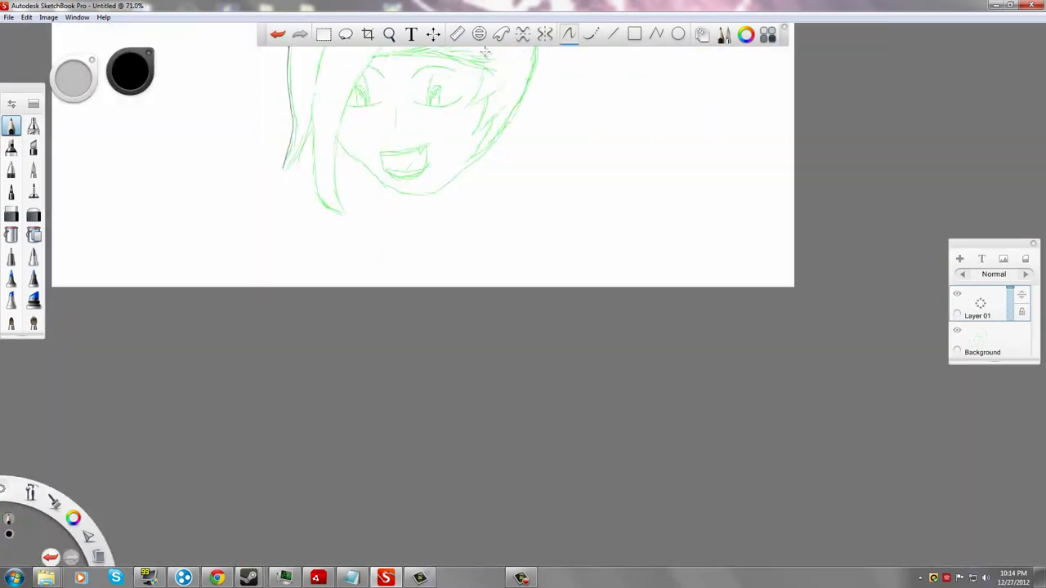
scroll(526, 7, up, 4)
click(89, 537)
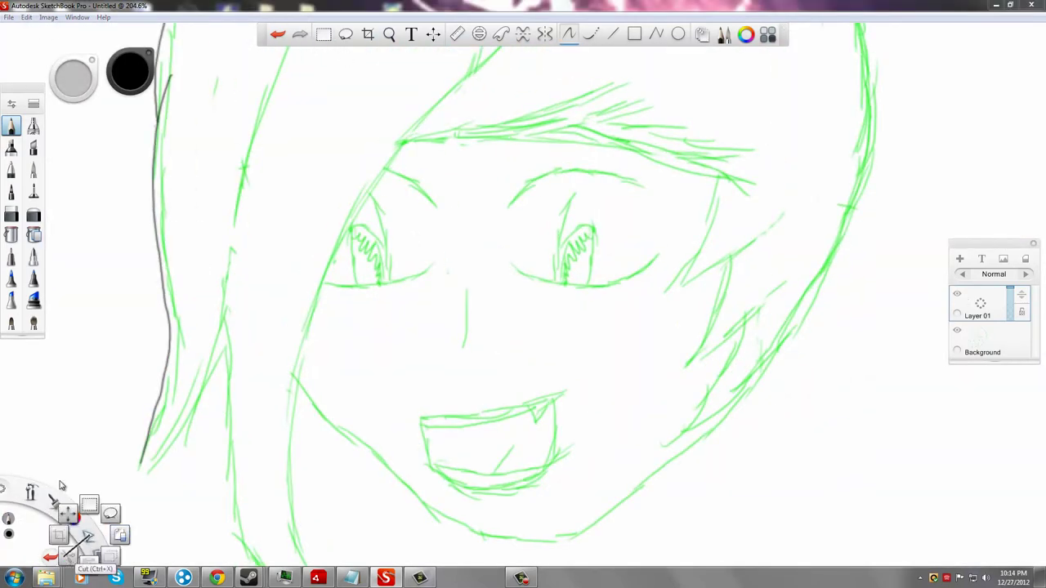
scroll(636, 162, down, 4)
scroll(572, 47, up, 4)
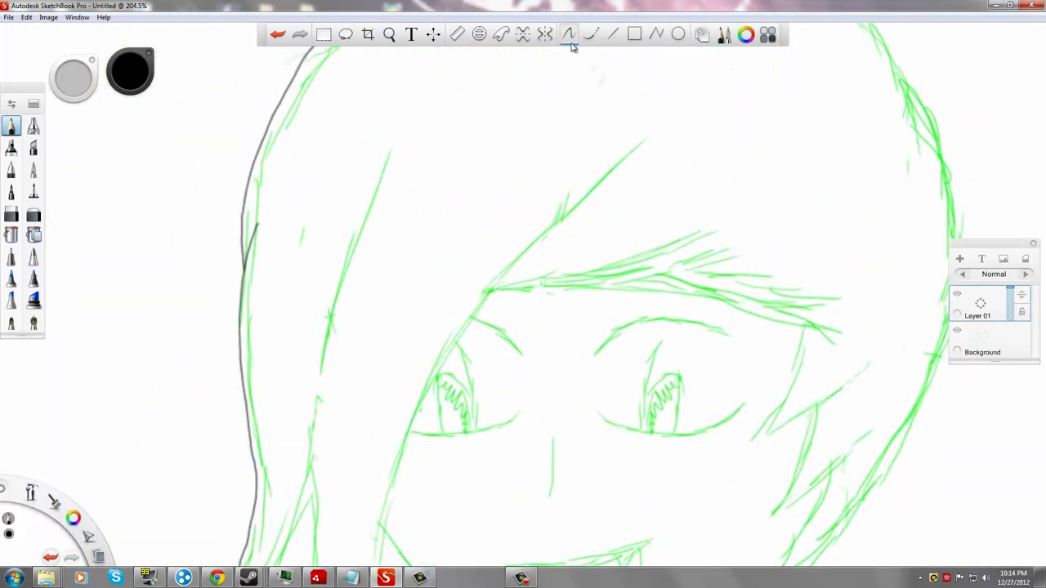
Step: Trace the hair outline in black across the top of the head, joining it to the end of the left contour
scroll(566, 10, up, 4)
scroll(567, 79, down, 8)
scroll(566, 79, up, 8)
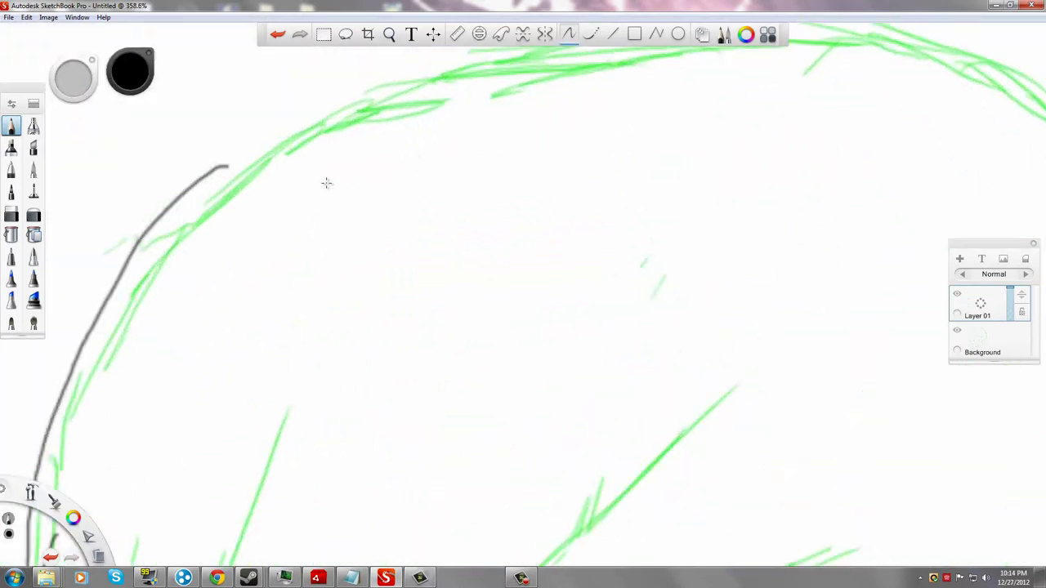
drag(213, 170, 336, 114)
key(ctrl+z)
mouse_move(210, 172)
mouse_down()
mouse_move(430, 63)
mouse_move(981, 98)
mouse_up()
Step: Extend the black hair outline from the crown down the right side of the head
scroll(981, 102, down, 4)
scroll(1022, 160, down, 8)
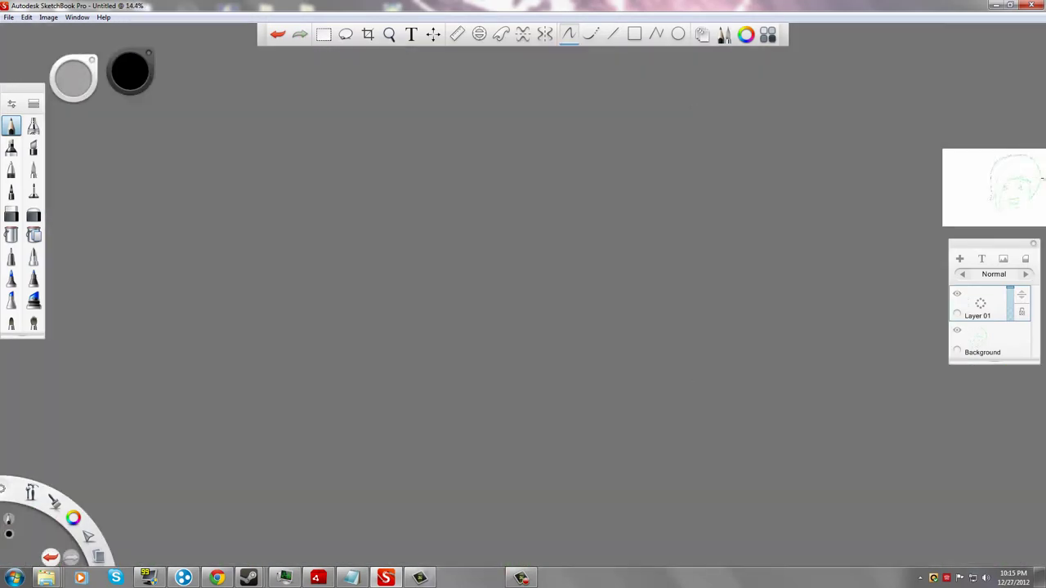
scroll(1025, 163, up, 8)
scroll(879, 27, down, 8)
scroll(858, 29, up, 10)
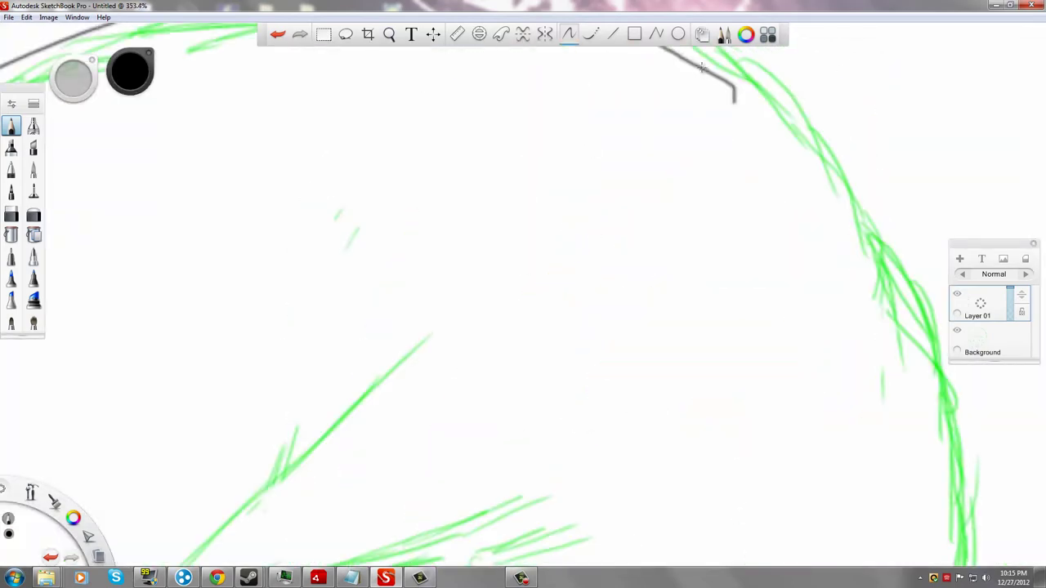
mouse_move(702, 68)
mouse_down()
mouse_move(918, 392)
mouse_move(940, 562)
mouse_up()
scroll(927, 548, down, 2)
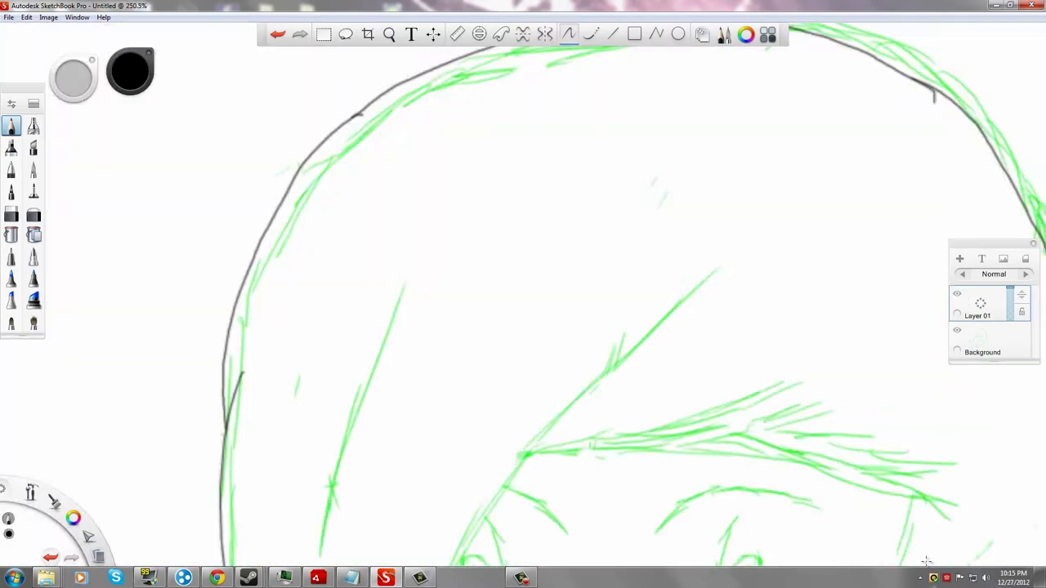
scroll(925, 561, down, 2)
scroll(872, 469, up, 1)
scroll(870, 513, down, 6)
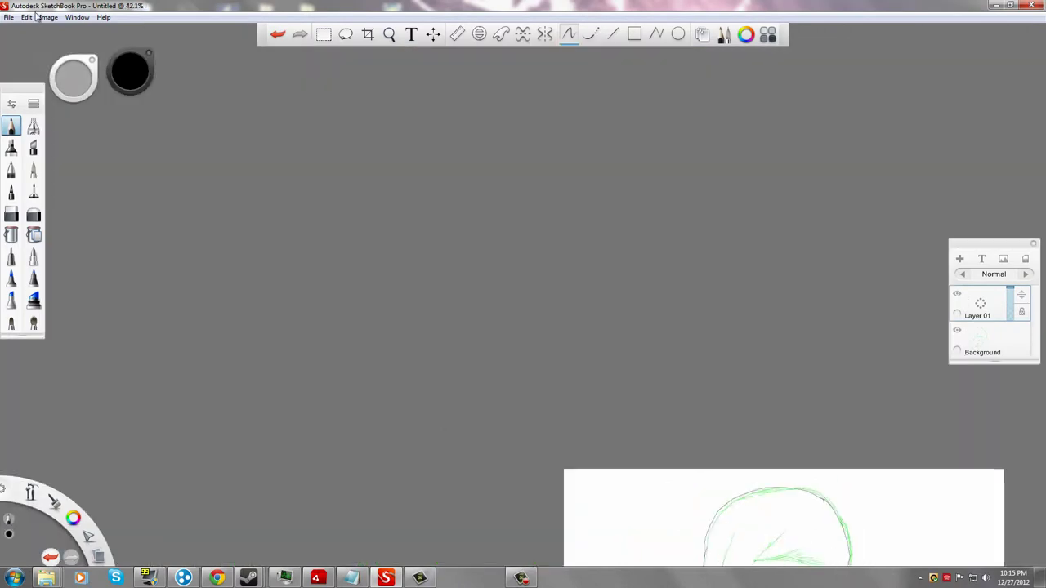
Step: Open the SketchBook Pro online help in the browser and search the web for "How to pan with sketchpad pro 6"
click(103, 18)
click(121, 32)
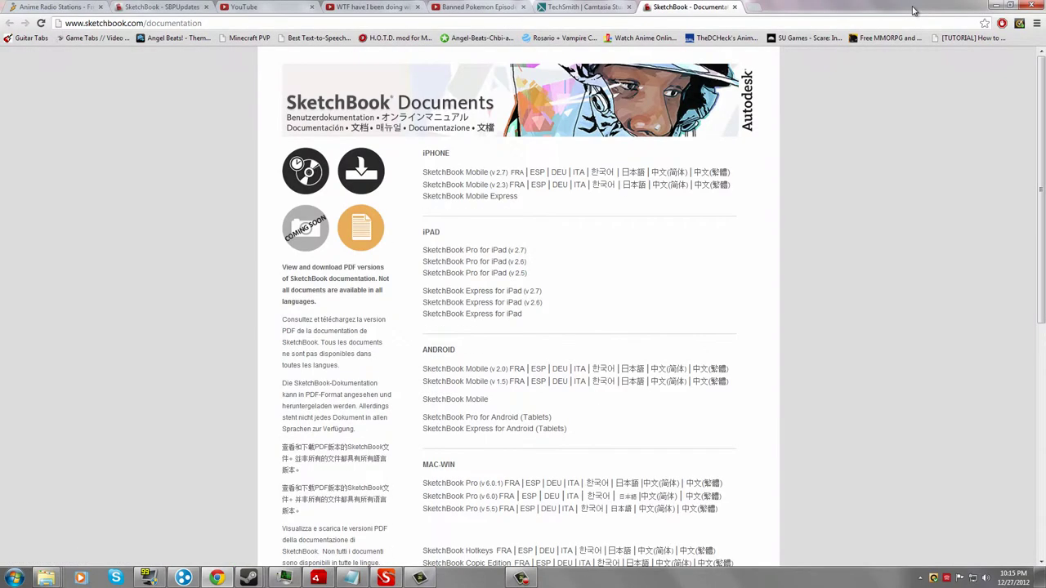
click(461, 23)
text(How to pan with sketchpad pro 6)
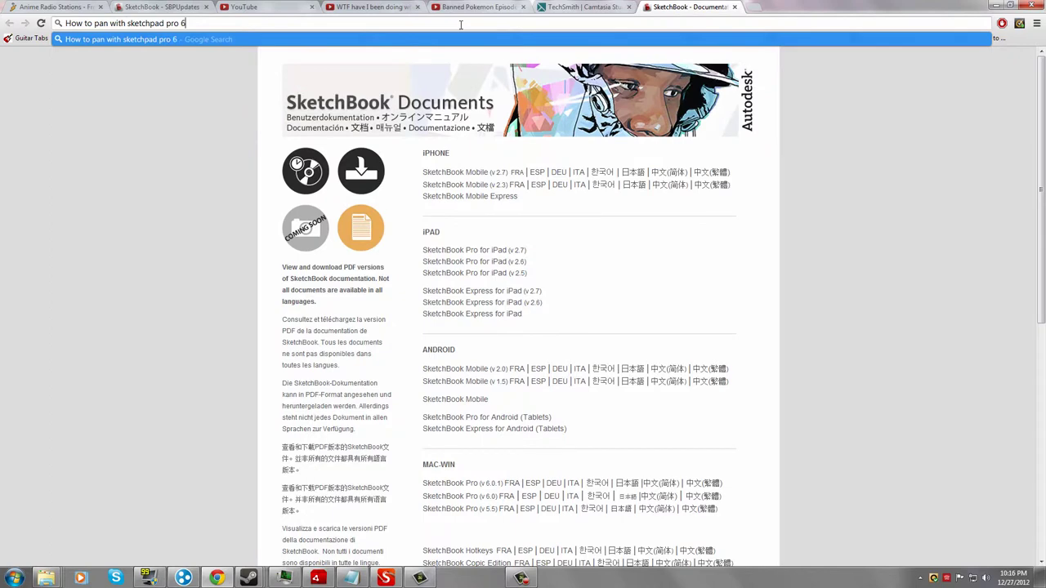
key(Return)
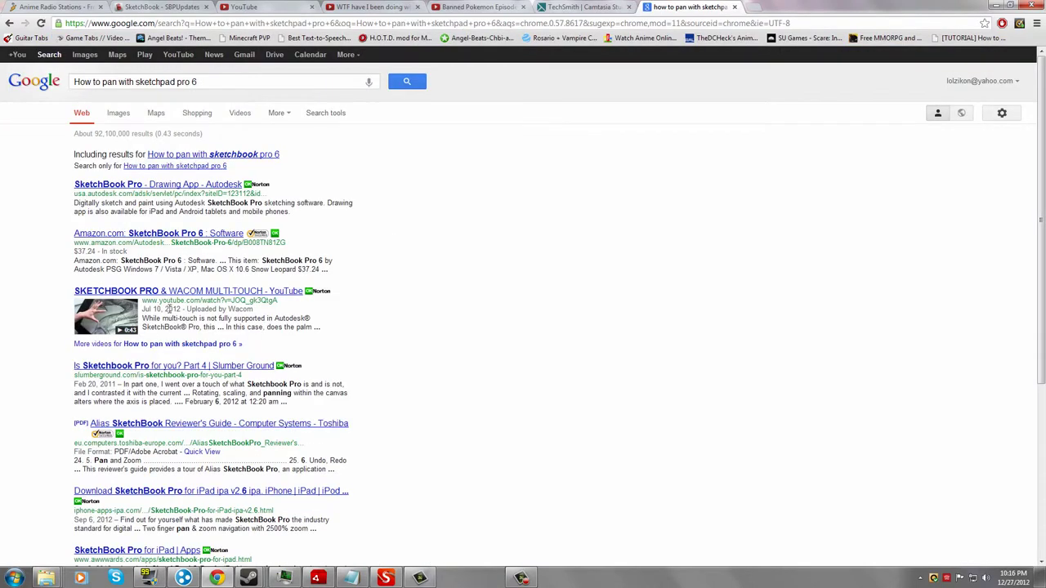
Step: Return to SketchBook Pro, open its Ask Questions support page and start a new topic titled "How do you pan?"
click(425, 580)
click(103, 17)
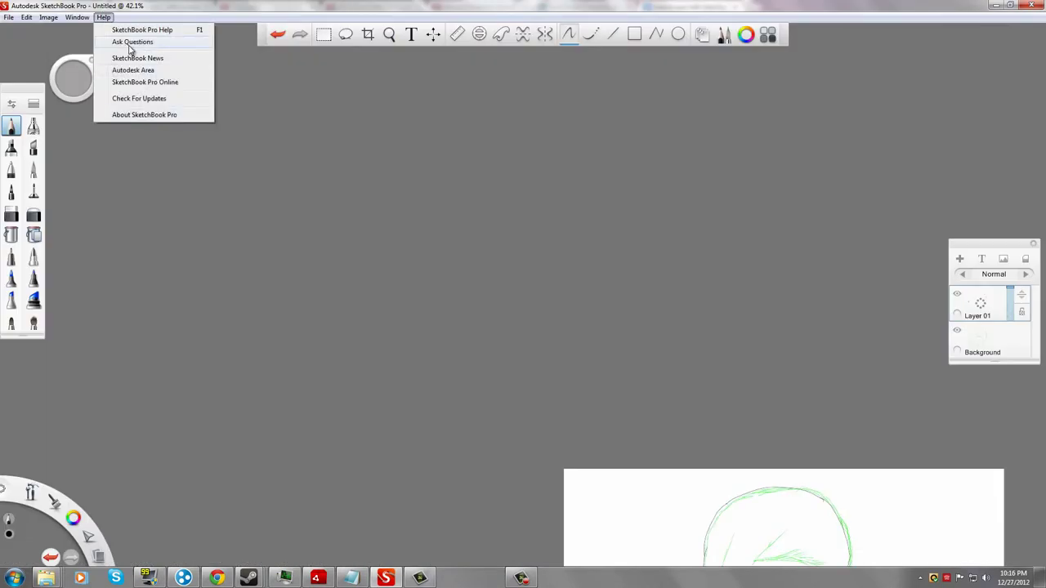
click(131, 42)
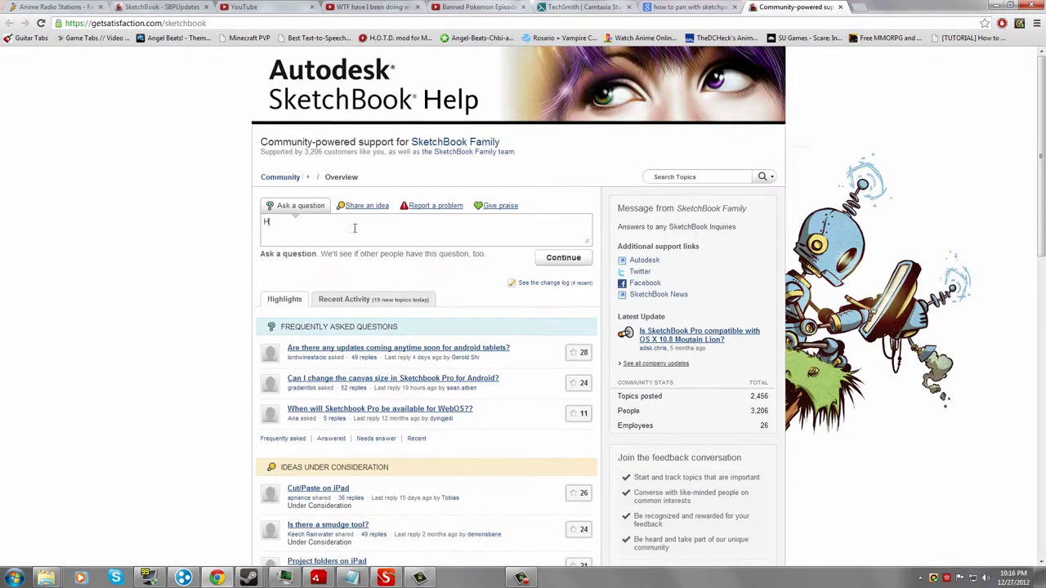
text(?)
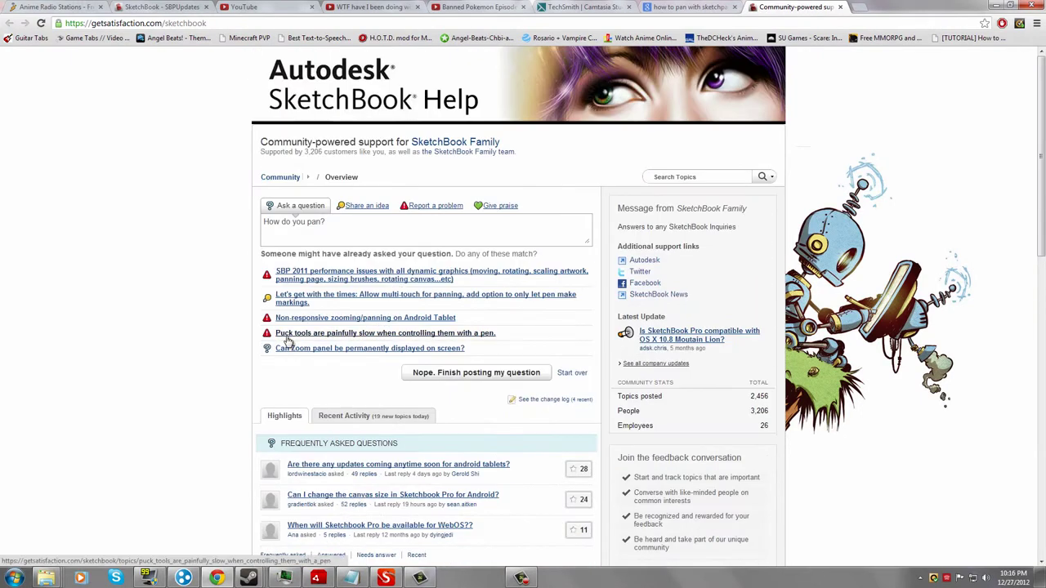
click(536, 369)
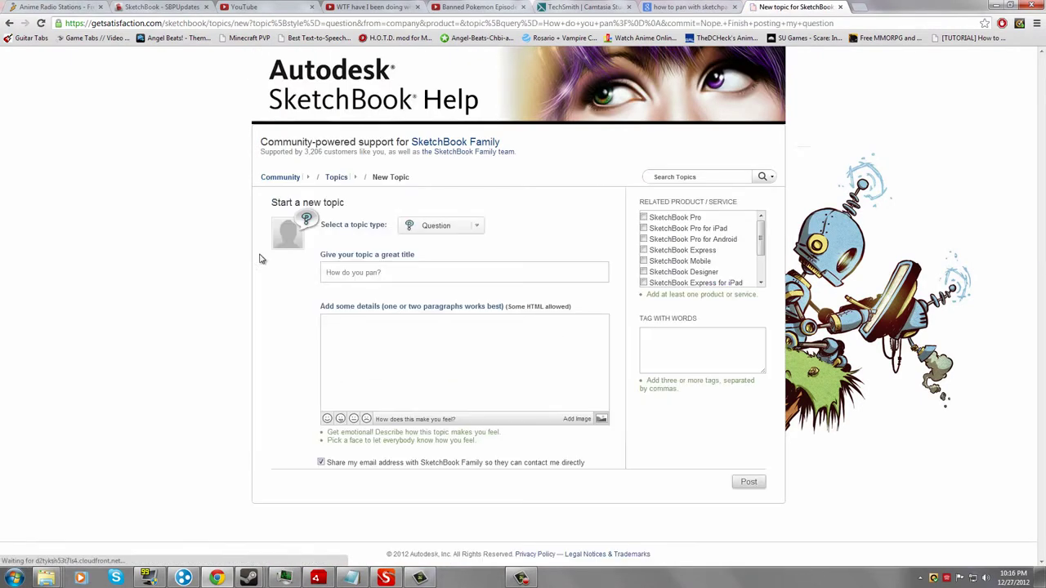
Step: Describe the panning problem in Sketchbook Pro 6 for windows and ask for help, with SketchBook Pro as the related product and frustrated as the feeling
click(433, 341)
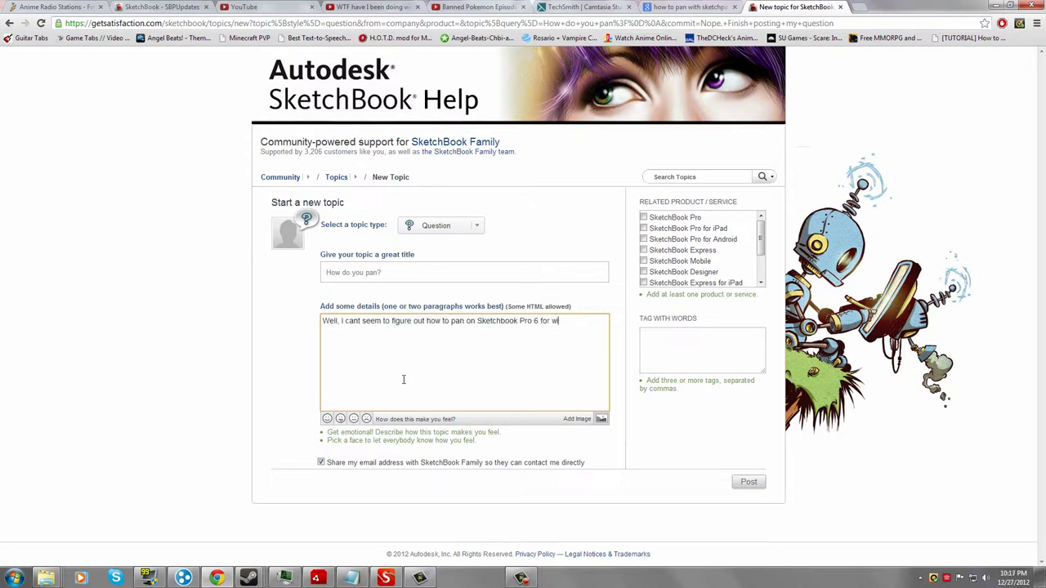
text(. I just end up zooming in and out to attempt to pan.)
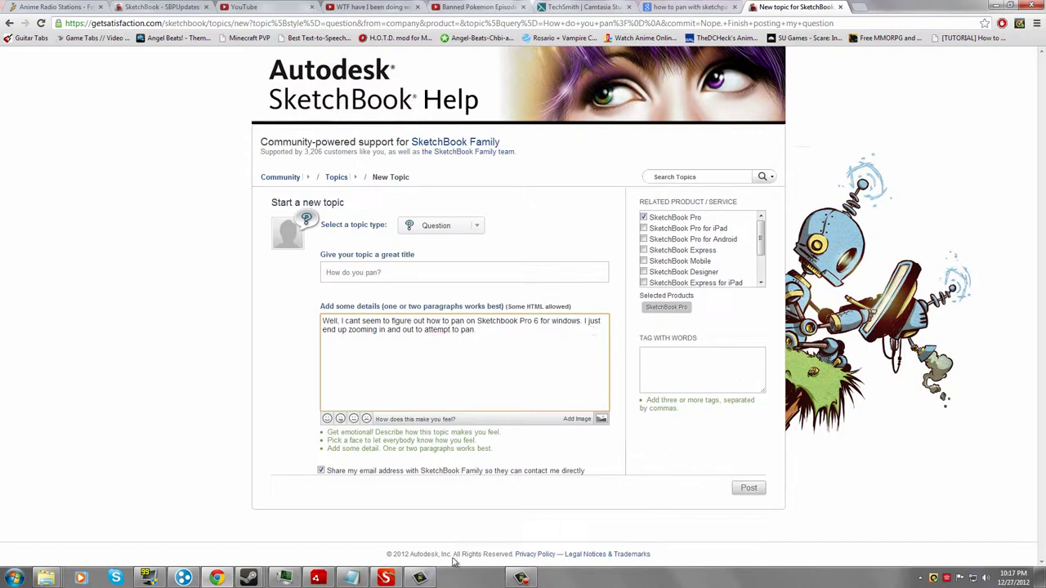
click(367, 419)
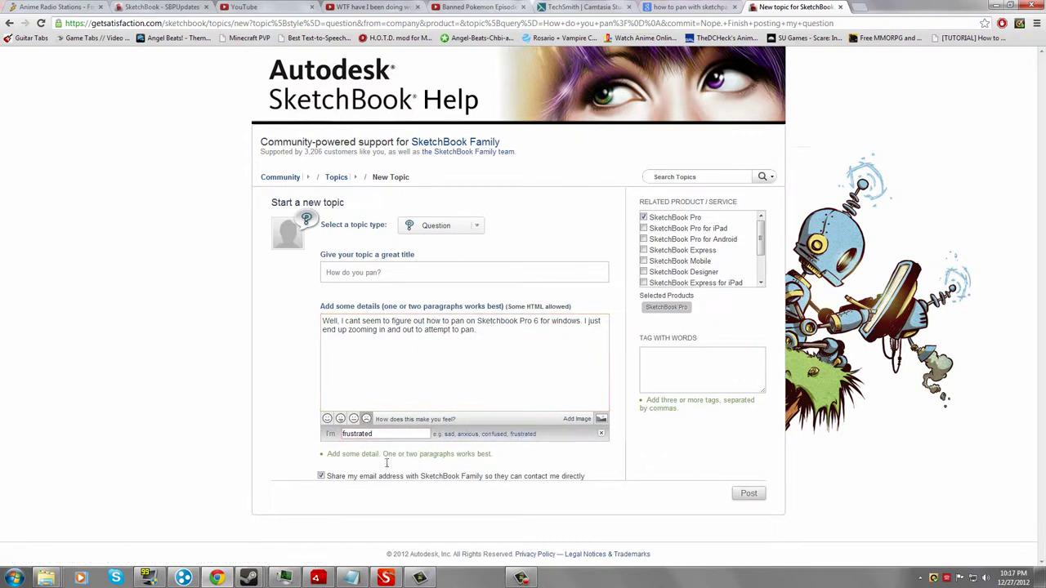
click(494, 331)
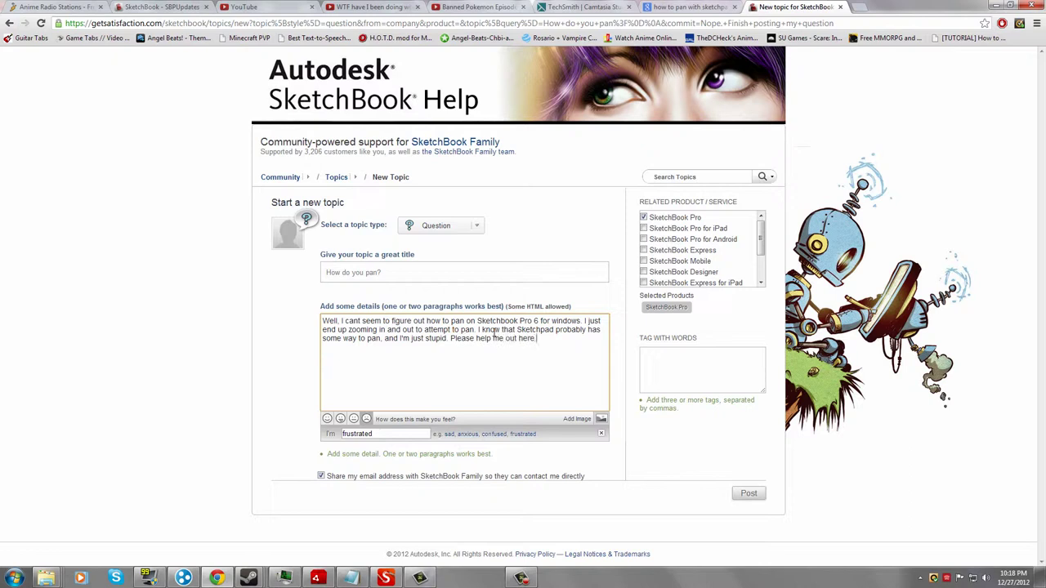
Step: Tag the topic with "Panning, Stupid, Help" and post the question
click(717, 360)
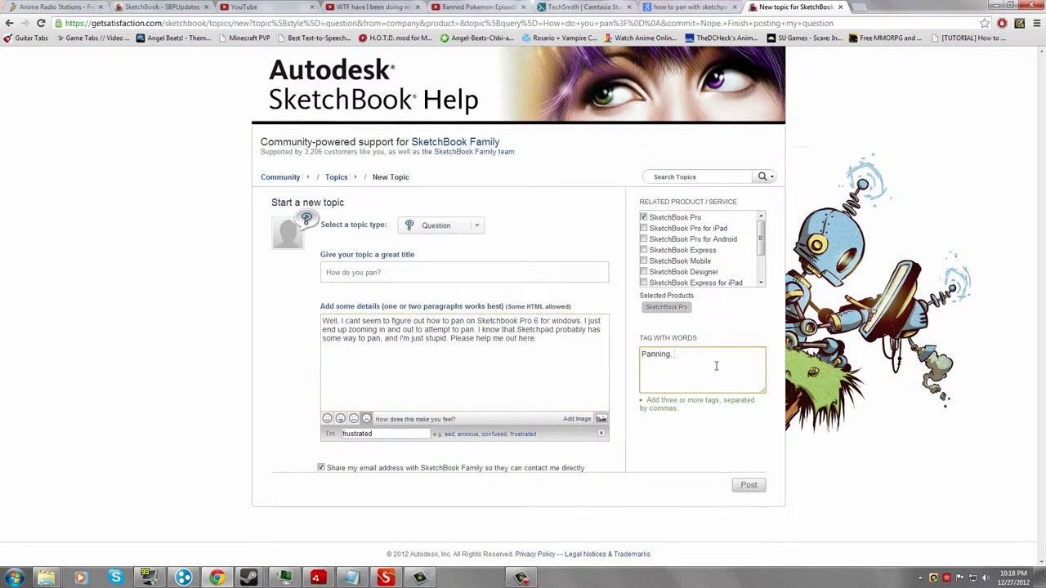
click(747, 485)
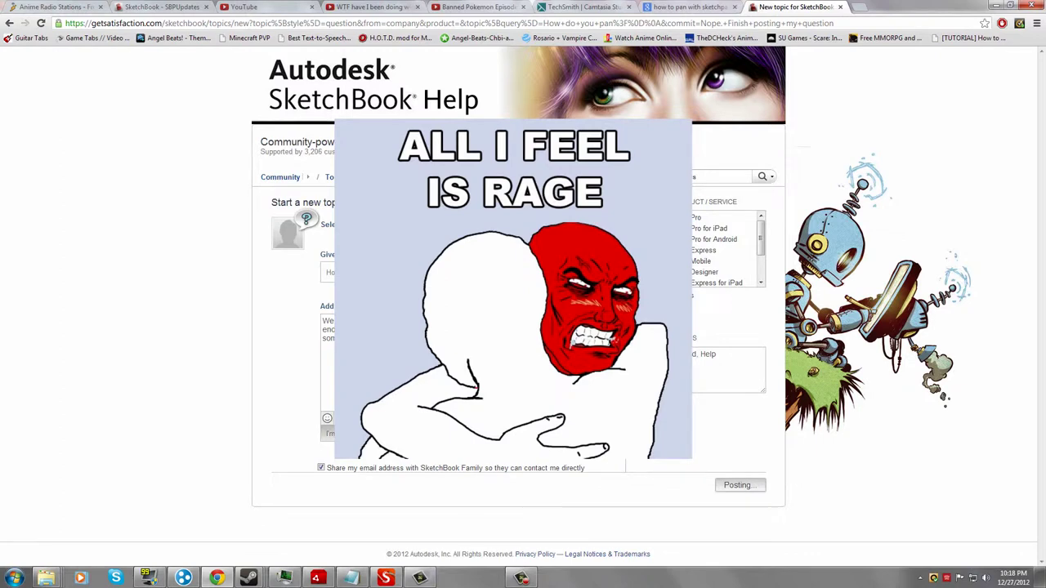
click(322, 23)
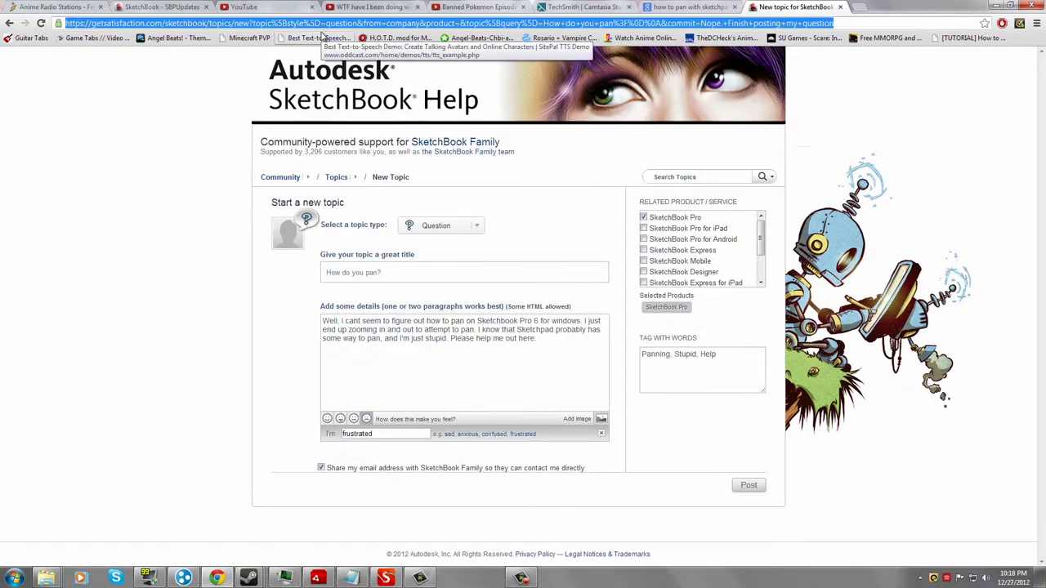
Step: Search the web for "How do you pan in Sktechbook pro?", look through the results and return to SketchBook Pro
text(How do you pan in Sktechbook pro?)
key(Return)
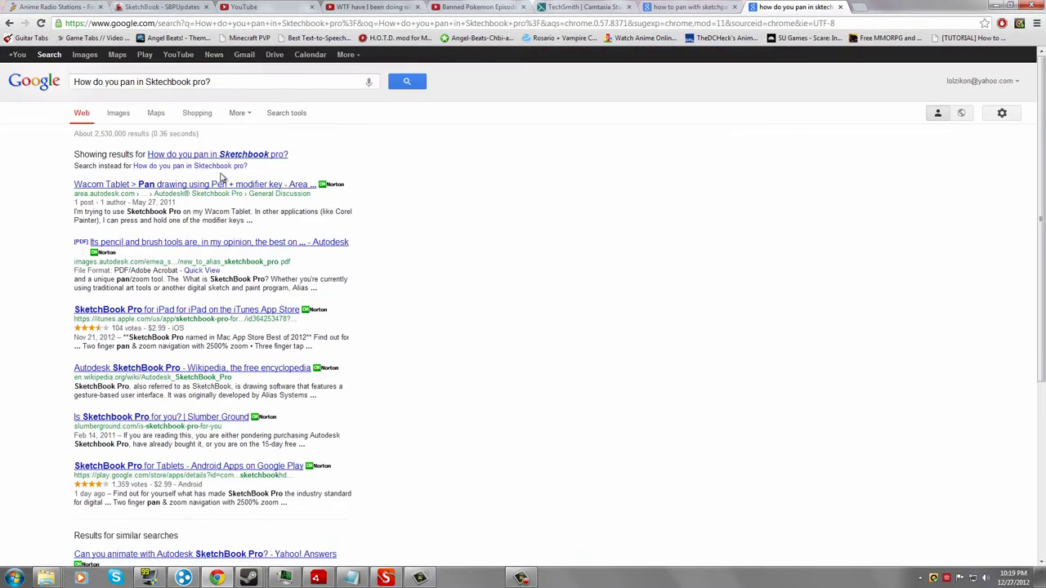
scroll(153, 318, down, 4)
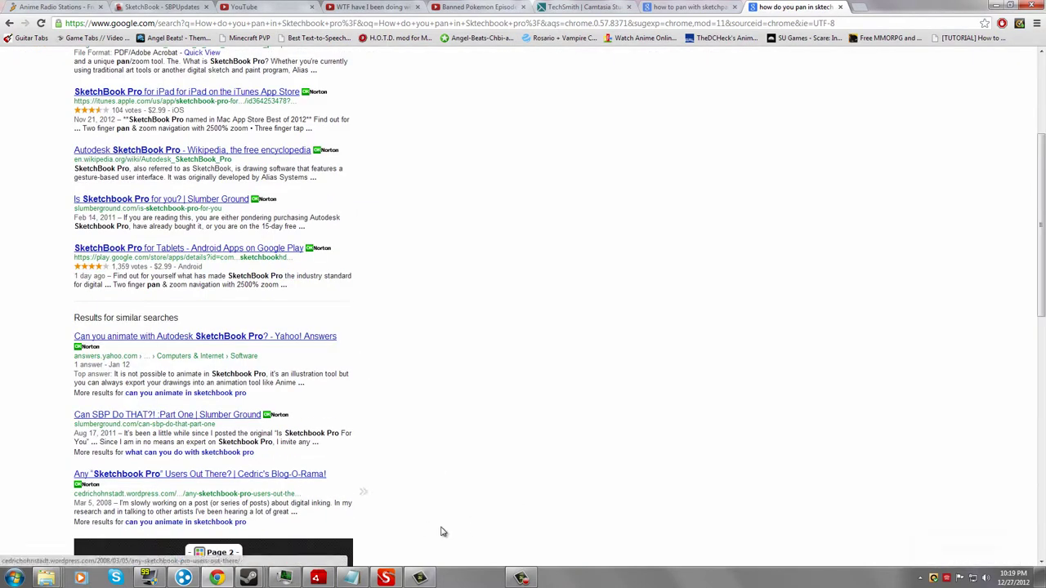
click(387, 578)
Step: Try to trace the long front hair strand and fringe edge of the green sketch with black lines
scroll(592, 476, up, 9)
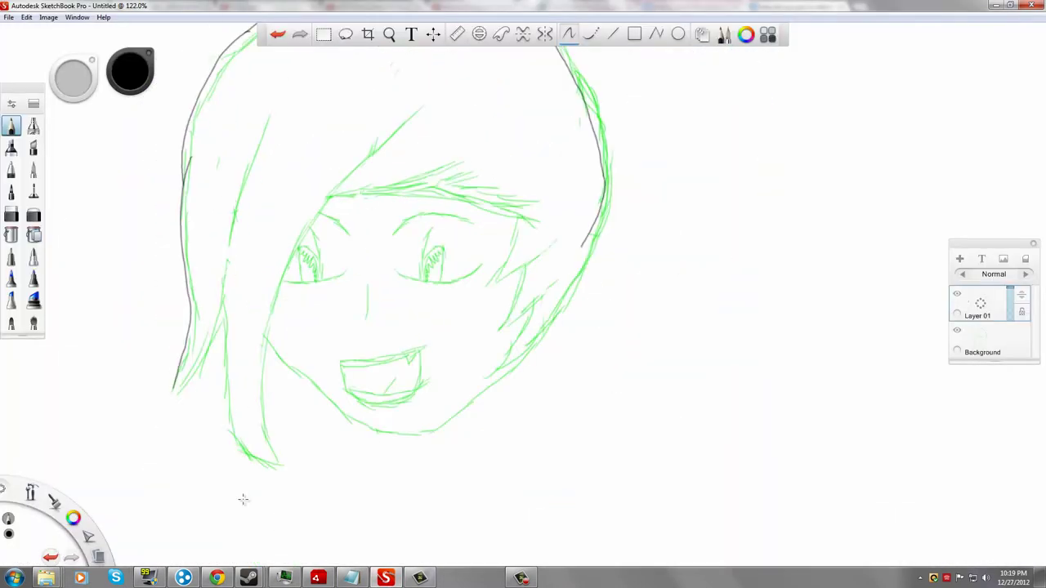
drag(277, 463, 397, 127)
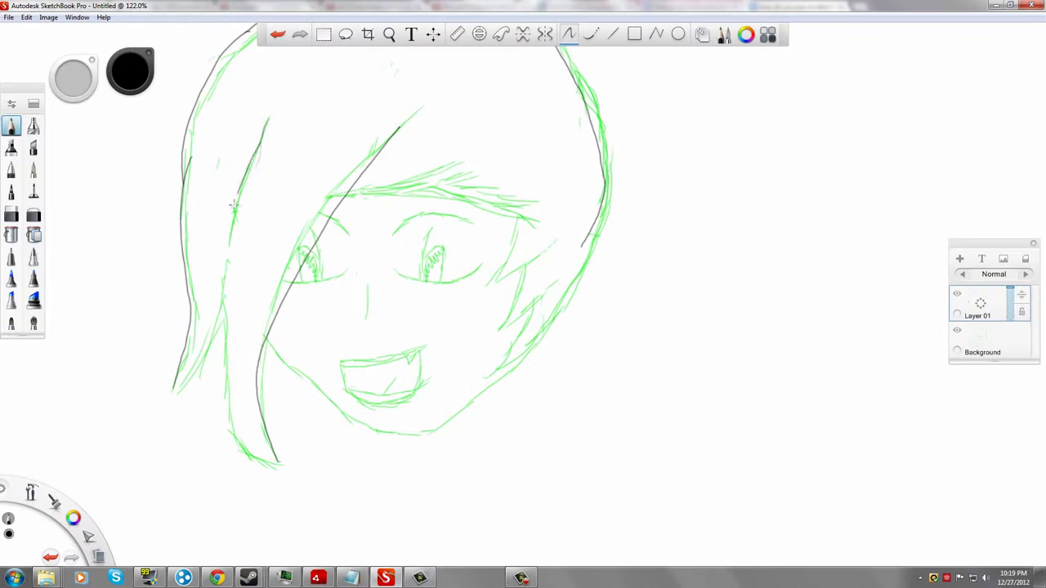
drag(234, 206, 279, 464)
key(ctrl+z)
key(ctrl+z)
key(ctrl+z)
Step: Handwrite "Fuck Thi" beside the traced head and undo the latest strokes
mouse_move(652, 261)
mouse_down()
mouse_move(594, 383)
mouse_move(711, 278)
mouse_up()
drag(605, 322, 656, 329)
drag(680, 324, 703, 395)
drag(777, 358, 813, 400)
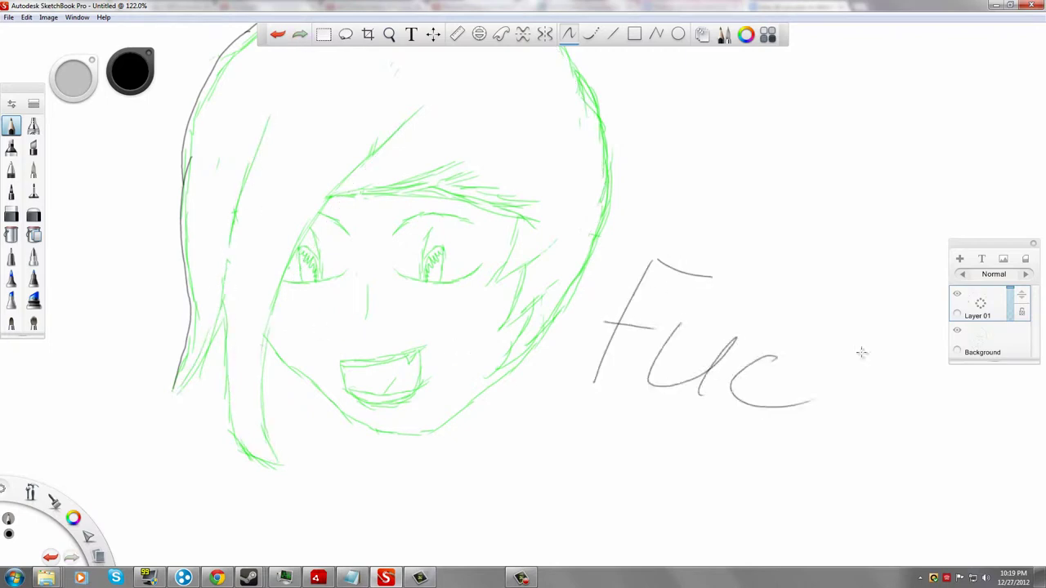
drag(854, 341, 817, 415)
drag(881, 389, 831, 399)
drag(847, 382, 858, 426)
drag(498, 377, 577, 408)
drag(540, 397, 495, 473)
mouse_move(570, 411)
mouse_down()
mouse_move(554, 482)
mouse_move(571, 486)
mouse_up()
key(ctrl+z)
key(ctrl+z)
key(ctrl+z)
key(ctrl+z)
key(ctrl+z)
key(ctrl+z)
key(ctrl+z)
key(ctrl+z)
key(ctrl+z)
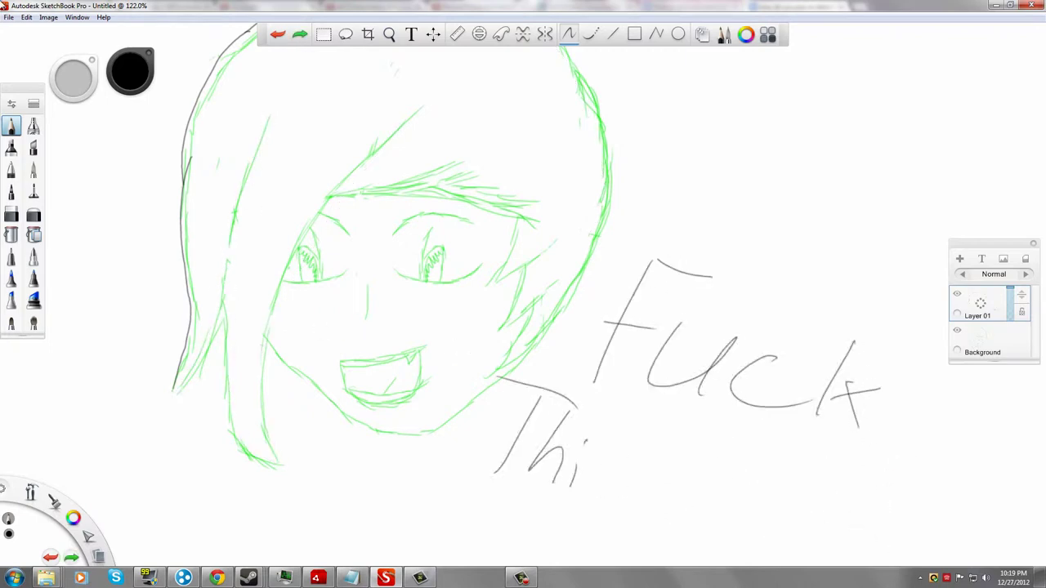
Step: Start a new blank canvas and outline a crude curved shaft with a rounded tip in thin black lines
click(9, 17)
click(21, 31)
click(567, 336)
mouse_move(526, 298)
mouse_down()
mouse_move(352, 238)
mouse_move(518, 161)
mouse_move(533, 170)
mouse_up()
drag(128, 360, 170, 329)
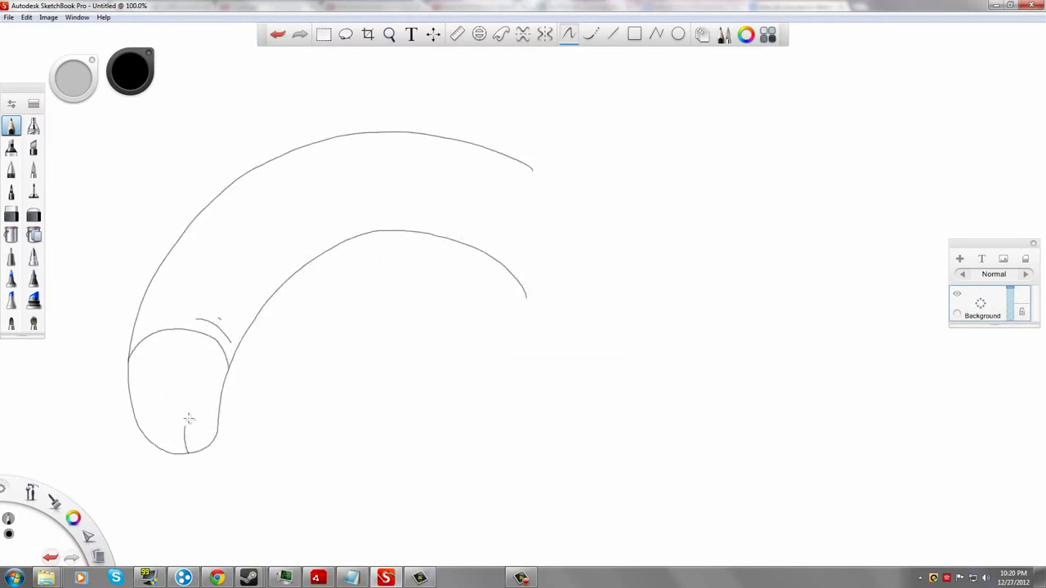
key(ctrl+z)
Step: Draw two overlapping rounded lobes hanging from the far end of the curved shaft
mouse_move(508, 273)
mouse_down()
mouse_move(492, 417)
mouse_move(626, 322)
mouse_up()
mouse_move(561, 295)
mouse_down()
mouse_move(639, 436)
mouse_move(750, 286)
mouse_move(742, 256)
mouse_up()
key(ctrl+z)
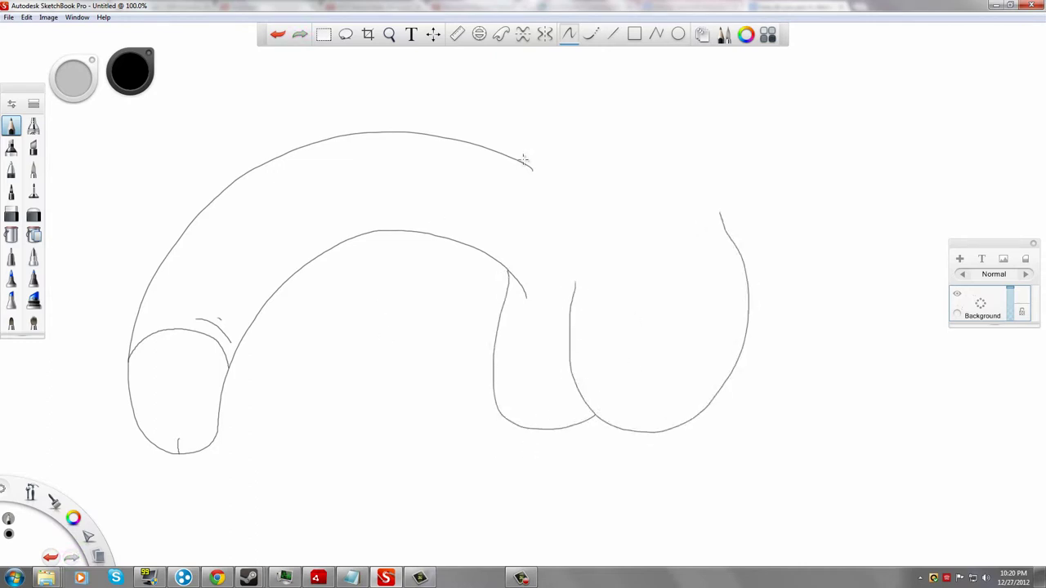
drag(721, 210, 721, 123)
key(ctrl+z)
key(ctrl+z)
key(ctrl+z)
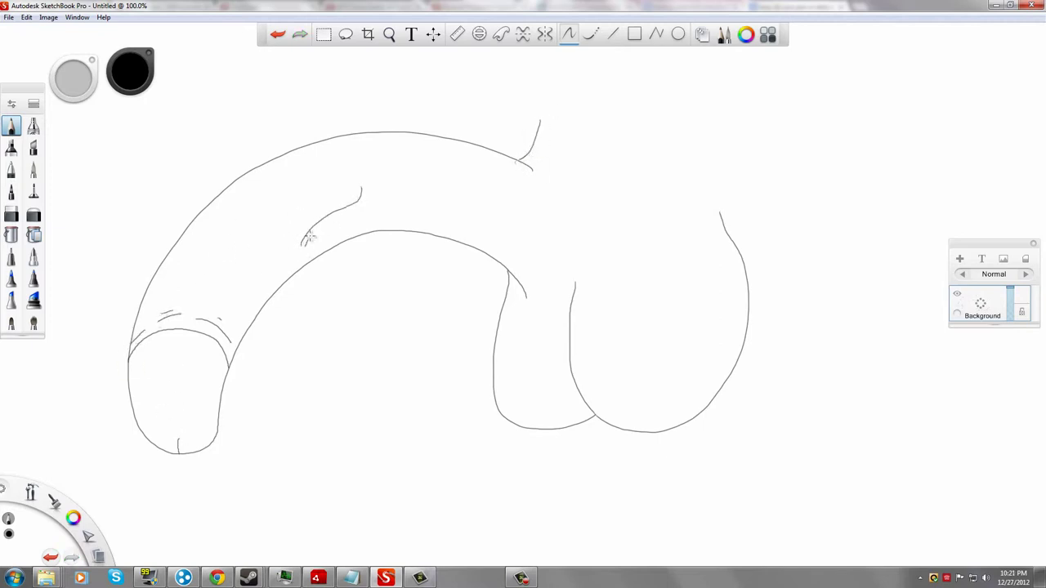
Step: Add a short wavy double line as a detail in the middle of the curved shaft
key(ctrl+z)
mouse_move(307, 245)
mouse_down()
mouse_move(320, 228)
mouse_move(363, 223)
mouse_move(347, 217)
mouse_up()
key(ctrl+z)
Step: Fill the wedge where the two lobes meet with solid black, adjusting the brush size for the strokes
scroll(590, 414, up, 6)
drag(641, 398, 581, 425)
drag(74, 79, 80, 75)
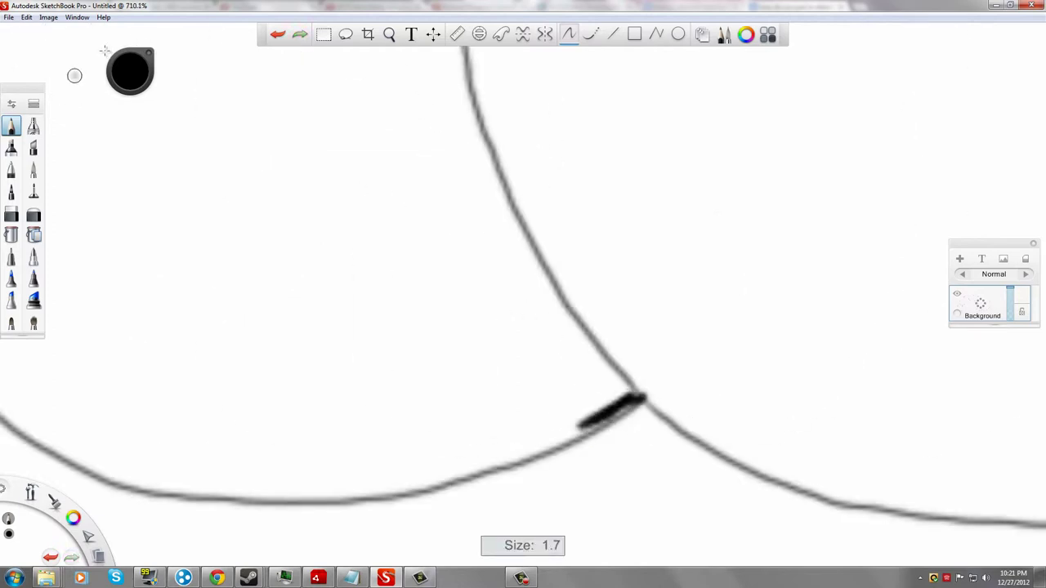
drag(469, 217, 502, 299)
scroll(485, 221, down, 3)
mouse_move(483, 199)
mouse_down()
mouse_move(503, 263)
mouse_move(495, 228)
mouse_move(511, 277)
mouse_up()
drag(73, 79, 190, 23)
mouse_move(506, 286)
mouse_down()
mouse_move(510, 259)
mouse_move(536, 292)
mouse_move(466, 170)
mouse_move(472, 258)
mouse_move(495, 310)
mouse_move(449, 325)
mouse_move(481, 307)
mouse_move(455, 309)
mouse_up()
Step: Thicken the small branching detail lines on the shaft with black strokes
scroll(465, 281, down, 8)
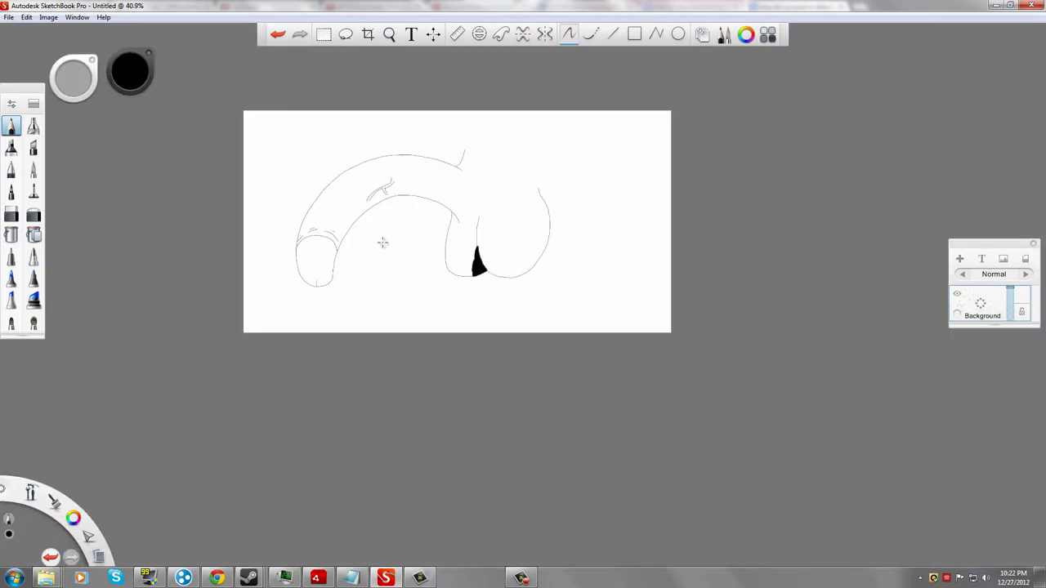
scroll(389, 187, up, 10)
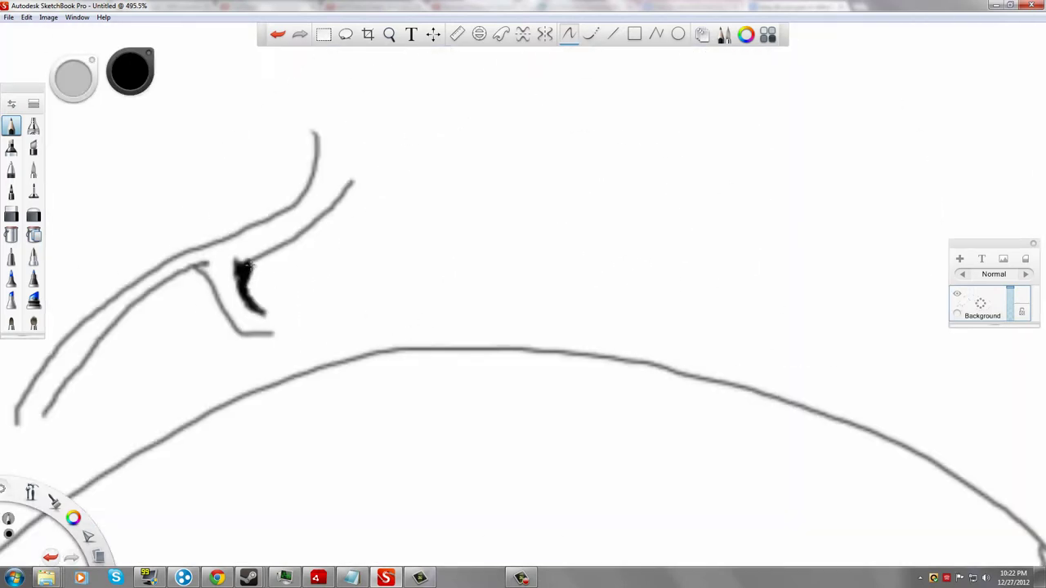
scroll(311, 170, down, 4)
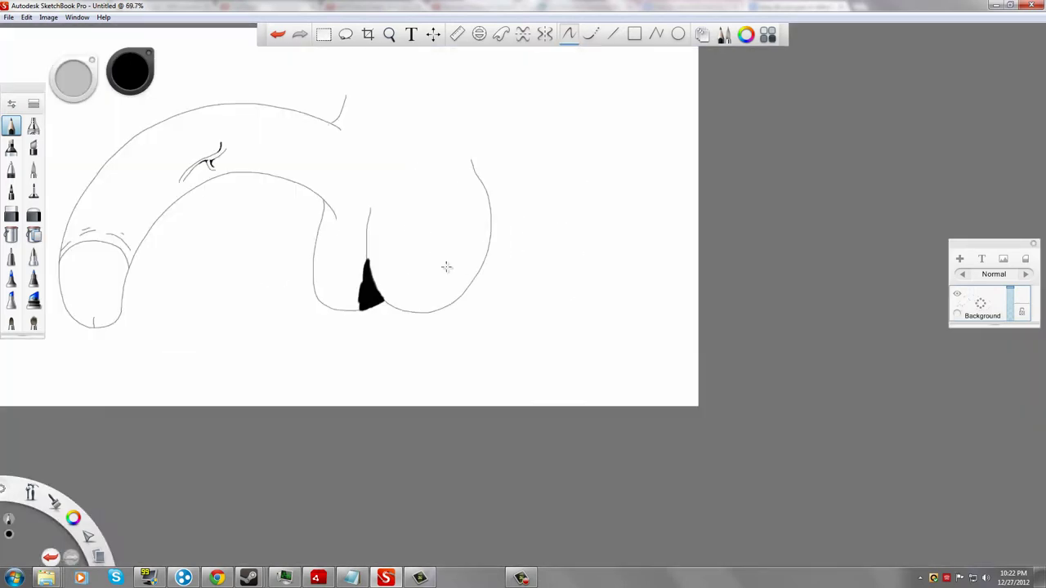
Step: Clean up the edges and lower corner of the black wedge between the lobes
scroll(446, 267, up, 4)
mouse_move(332, 148)
mouse_down()
mouse_move(367, 265)
mouse_move(421, 351)
mouse_up()
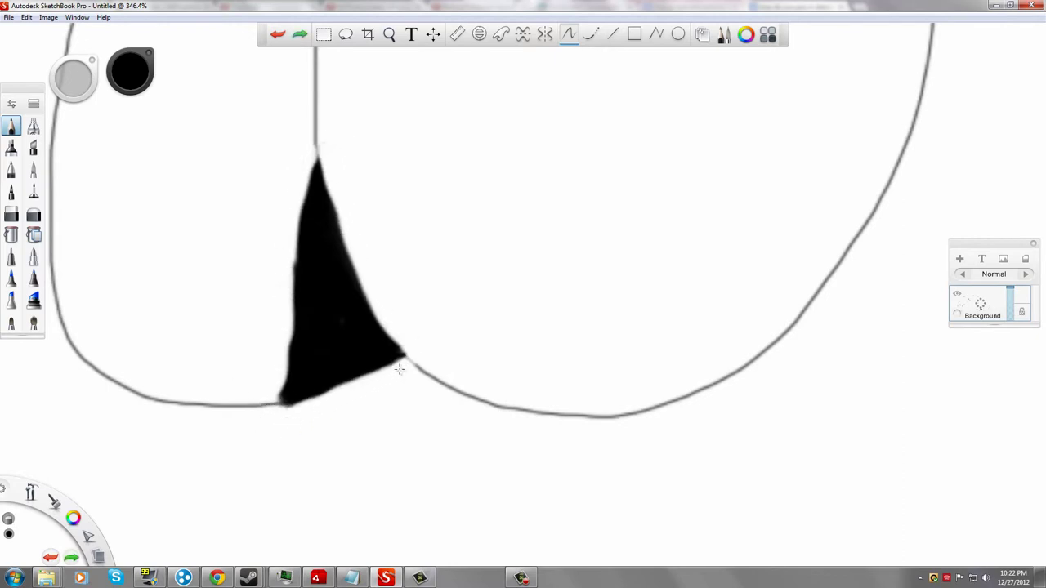
drag(325, 402, 297, 407)
drag(75, 76, 80, 86)
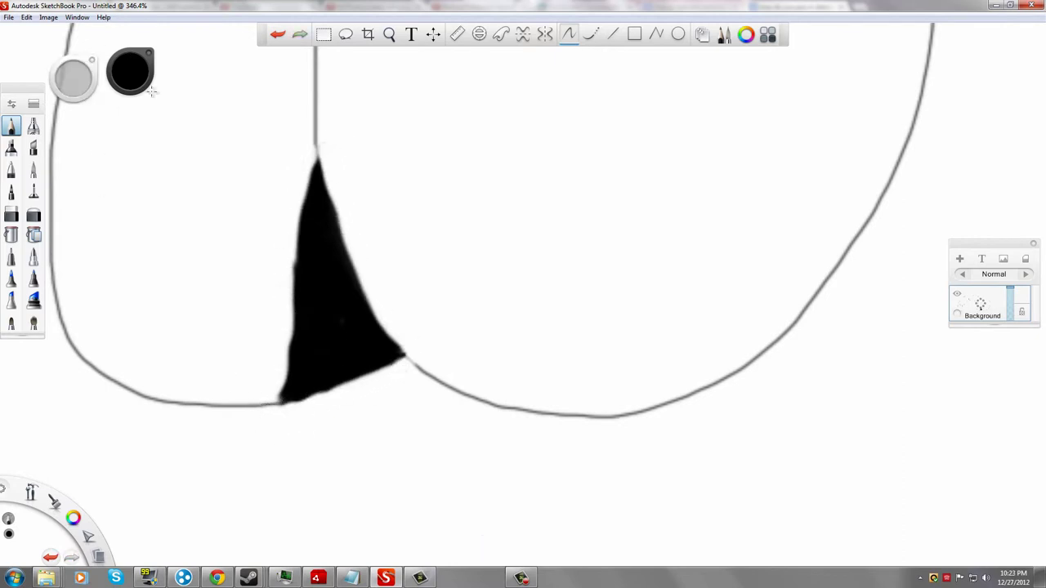
scroll(461, 316, down, 10)
Step: Try to thicken the curved fold line just above the rounded tip with black strokes
scroll(173, 350, up, 12)
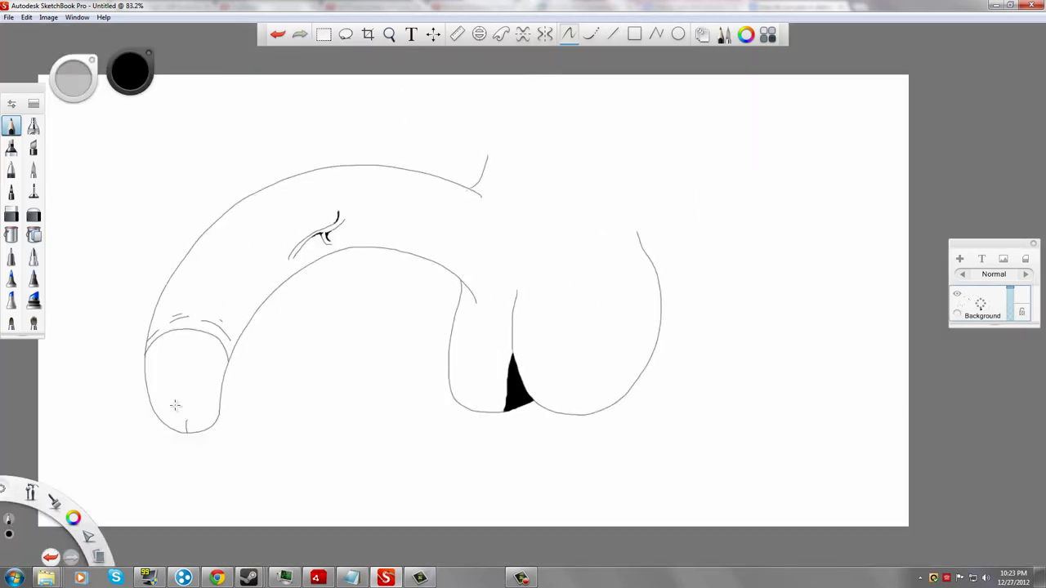
drag(76, 80, 92, 84)
drag(340, 184, 372, 185)
key(ctrl+z)
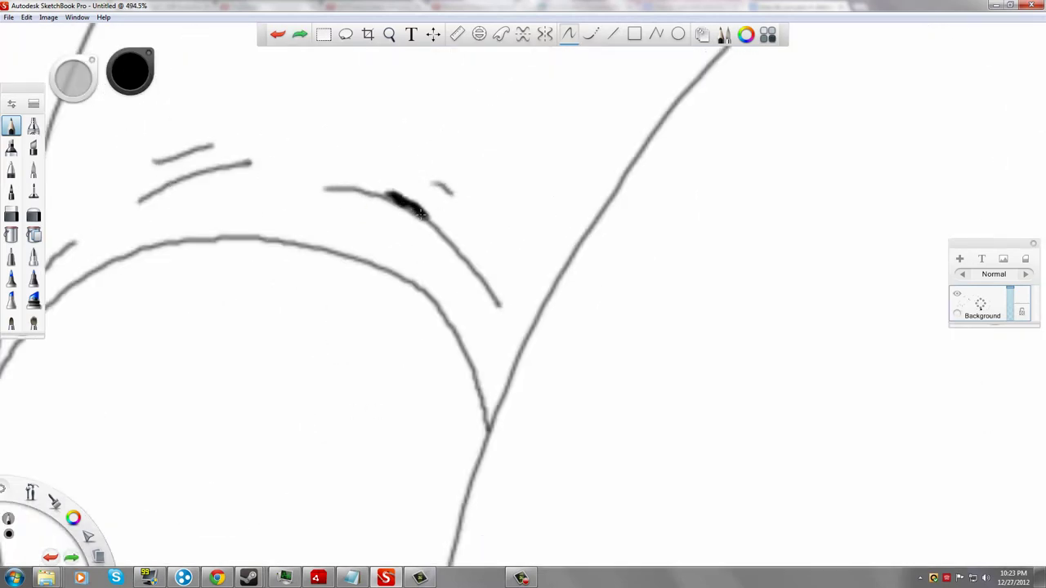
drag(420, 214, 449, 243)
key(ctrl+z)
scroll(483, 319, up, 8)
mouse_move(500, 492)
mouse_down()
mouse_move(500, 514)
mouse_move(525, 446)
mouse_up()
key(ctrl+z)
scroll(473, 428, down, 6)
drag(75, 79, 71, 77)
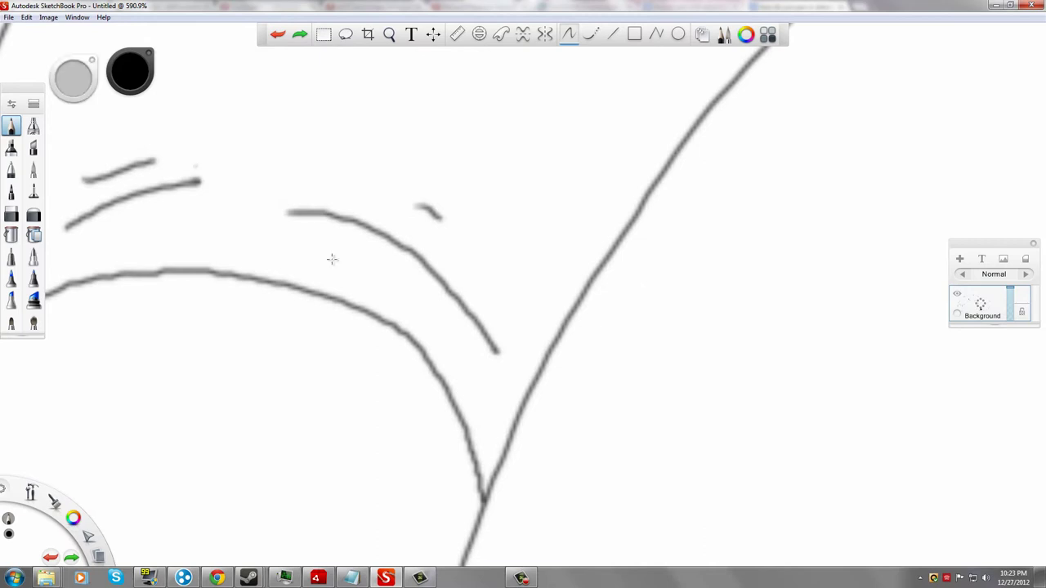
Step: Shade the narrow corner where the rounded tip meets the inner edge of the shaft in solid black
scroll(495, 463, up, 7)
mouse_move(475, 492)
mouse_down()
mouse_move(474, 522)
mouse_move(457, 446)
mouse_move(448, 452)
mouse_up()
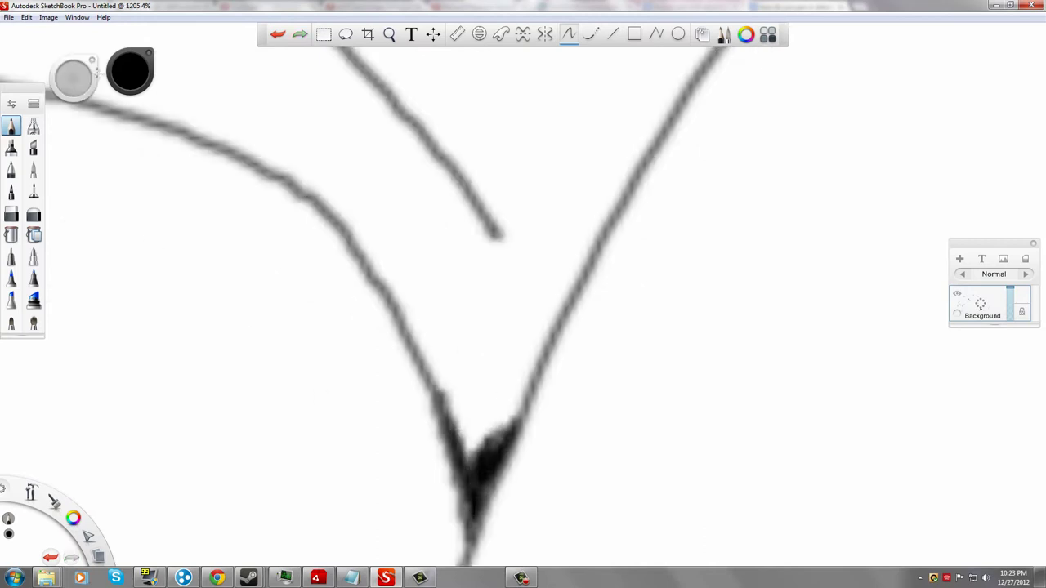
mouse_move(458, 410)
mouse_down()
mouse_move(490, 458)
mouse_move(457, 415)
mouse_move(496, 401)
mouse_move(602, 248)
mouse_up()
scroll(547, 277, down, 5)
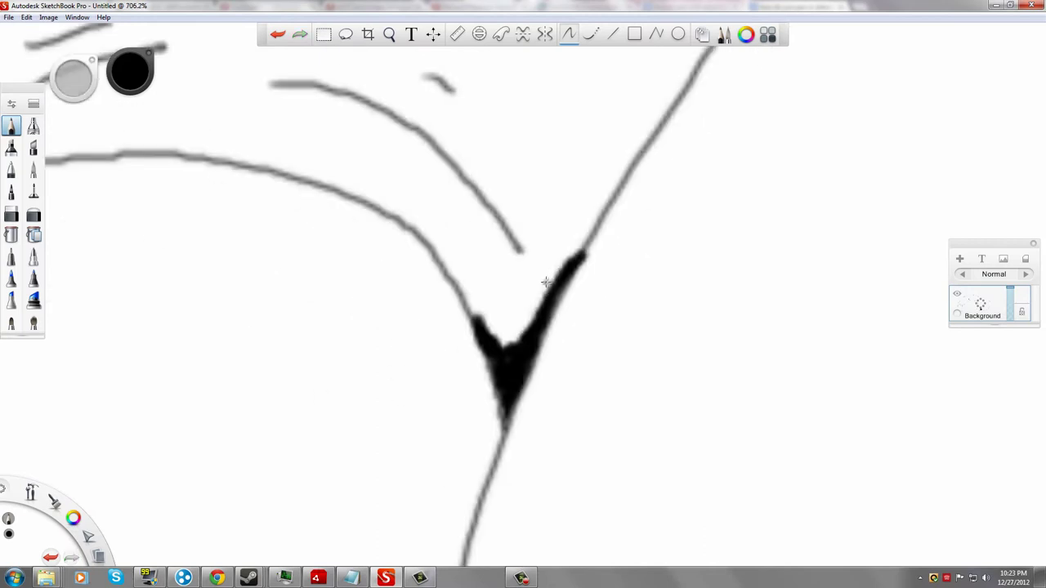
Step: Try to shade the remaining fold lines along the outer side of the tip with heavy black strokes
scroll(545, 282, down, 2)
scroll(433, 329, up, 3)
mouse_move(282, 364)
mouse_down()
mouse_move(304, 201)
mouse_move(431, 170)
mouse_move(483, 109)
mouse_move(463, 168)
mouse_move(416, 170)
mouse_move(495, 102)
mouse_move(441, 182)
mouse_move(478, 184)
mouse_up()
scroll(304, 200, down, 2)
scroll(359, 188, up, 2)
key(ctrl+z)
key(ctrl+z)
drag(350, 85, 437, 59)
drag(131, 304, 232, 194)
mouse_move(117, 400)
mouse_down()
mouse_move(238, 265)
mouse_move(275, 144)
mouse_up()
scroll(278, 173, down, 5)
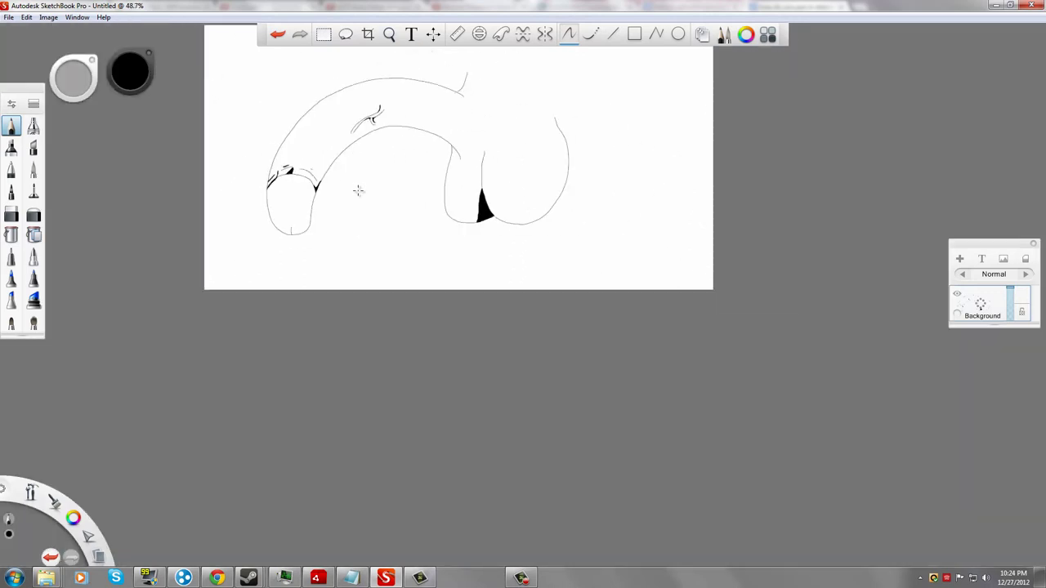
Step: Scribble dense black strokes below the rounded tip and handwrite "Fuck your Panning" across the lower part of the canvas
scroll(522, 108, up, 1)
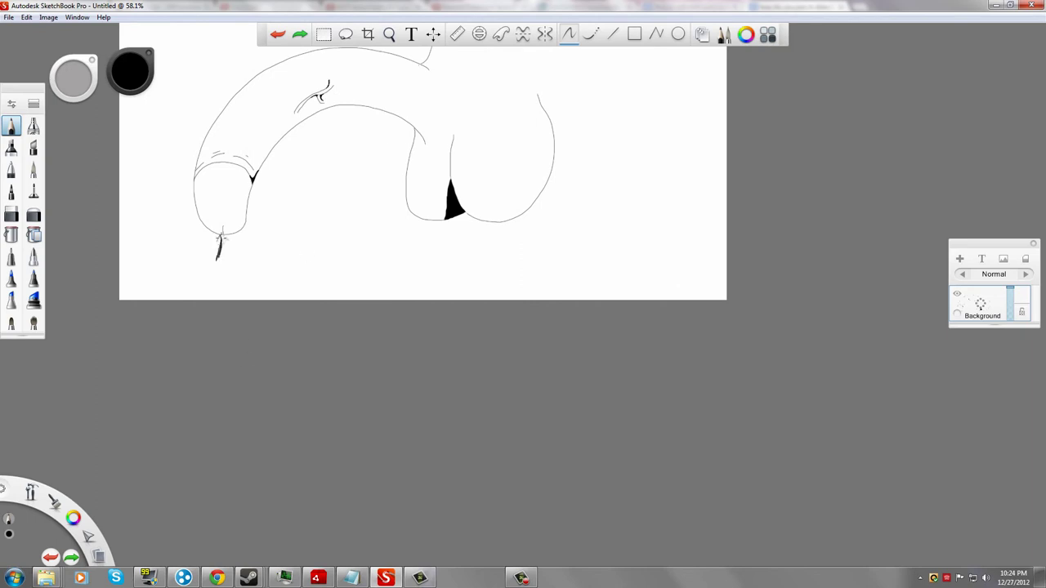
mouse_move(219, 237)
mouse_down()
mouse_move(192, 296)
mouse_move(161, 298)
mouse_move(205, 299)
mouse_up()
drag(330, 217, 328, 276)
drag(330, 218, 364, 215)
drag(330, 245, 362, 244)
drag(363, 245, 416, 252)
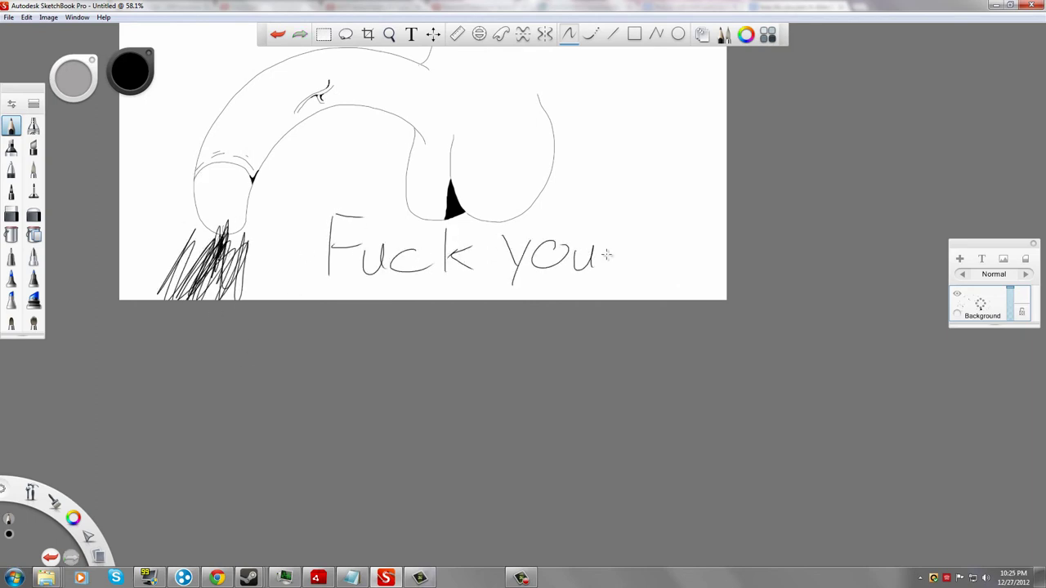
drag(607, 253, 621, 248)
drag(584, 193, 578, 226)
drag(618, 206, 628, 226)
drag(636, 206, 676, 250)
drag(682, 243, 691, 266)
scroll(554, 134, up, 2)
drag(541, 219, 285, 6)
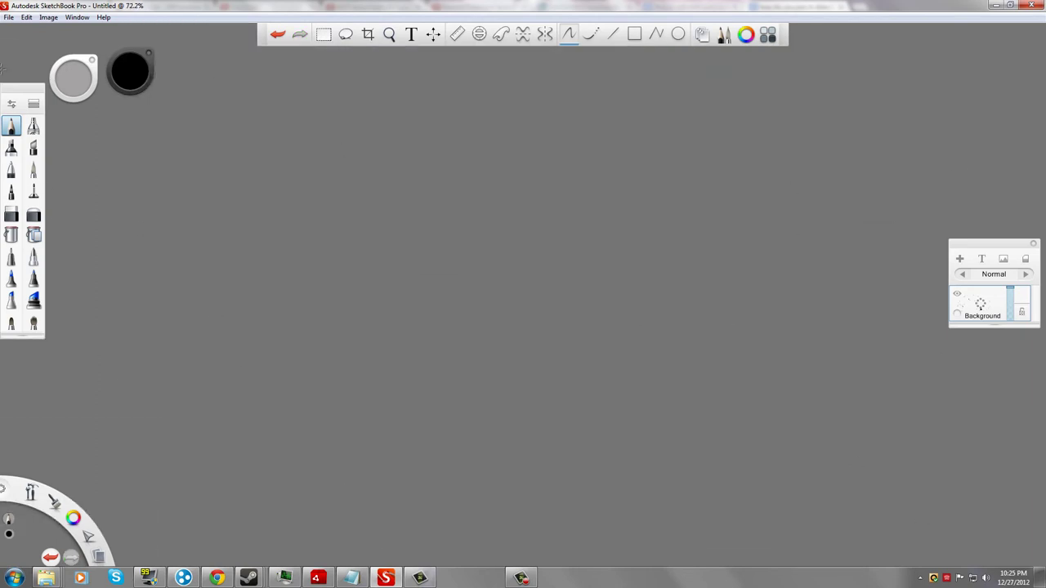
click(26, 18)
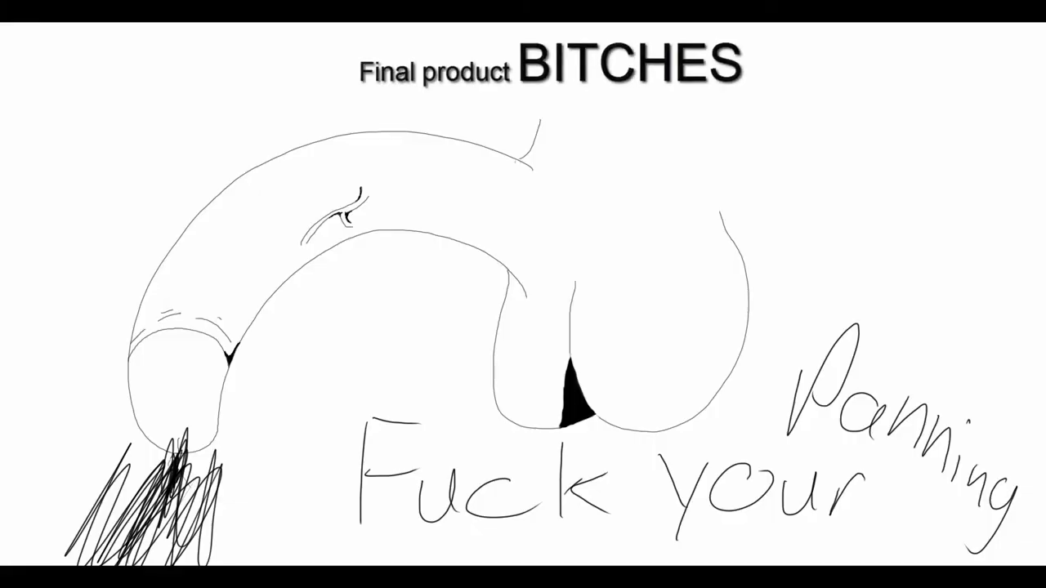